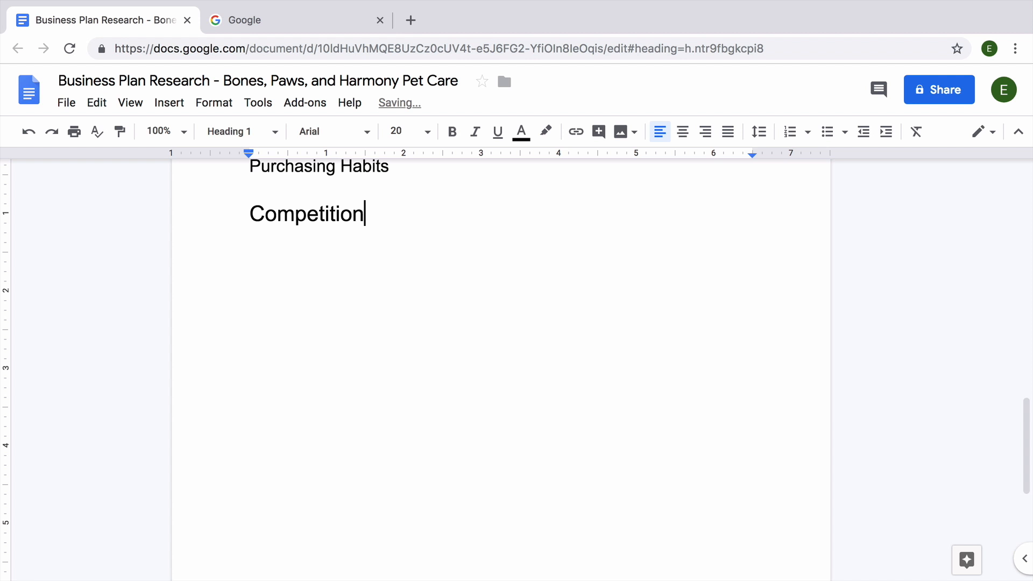
Step: Start a normal-text line beneath the Competition heading
{"action": "key", "text": "Return"}
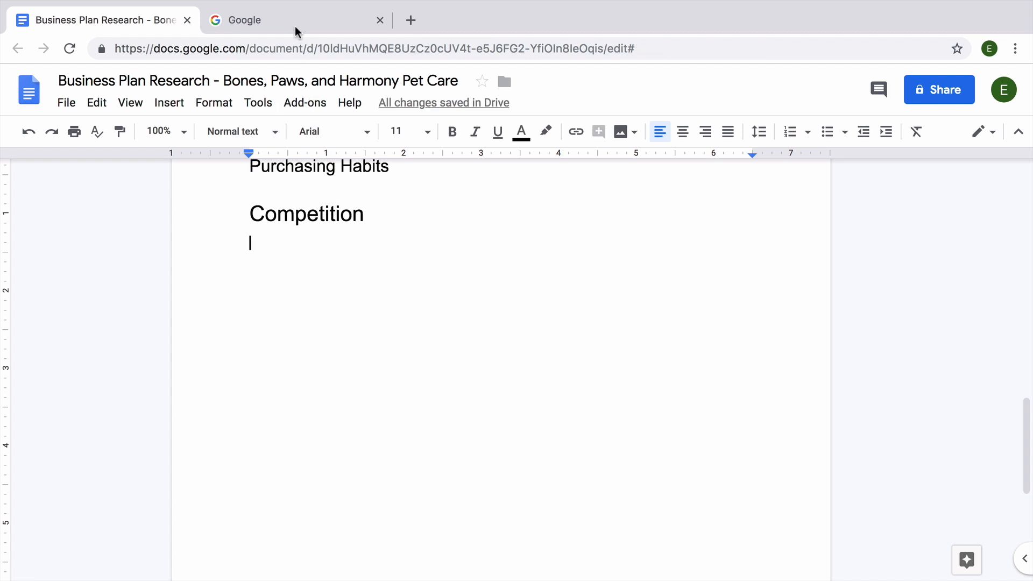
Step: Search Google for 'pet grooming cleveland ohio' and scroll through the results
{"action": "left_click", "coordinate": [295, 23]}
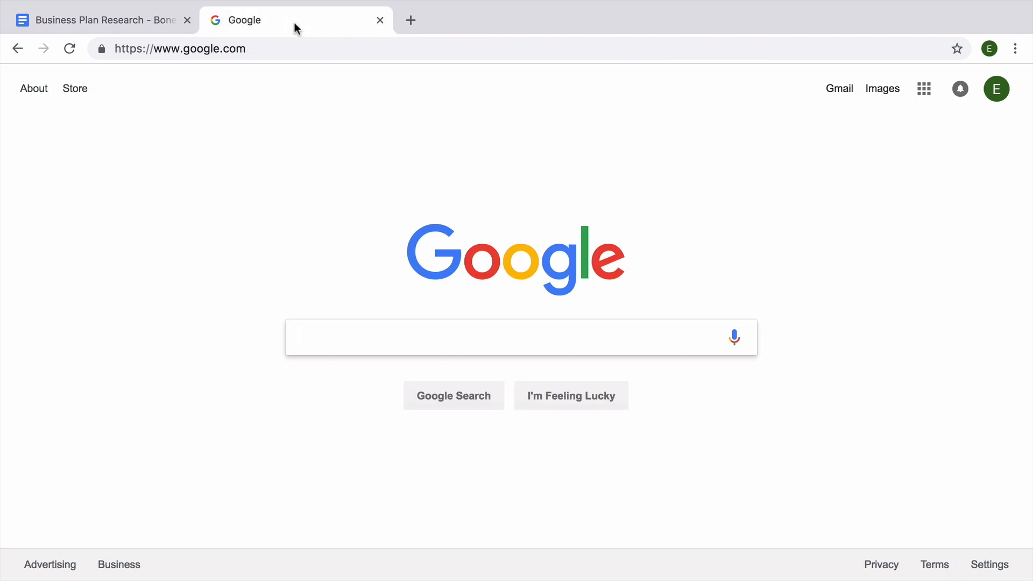
{"action": "type", "text": "pet g"}
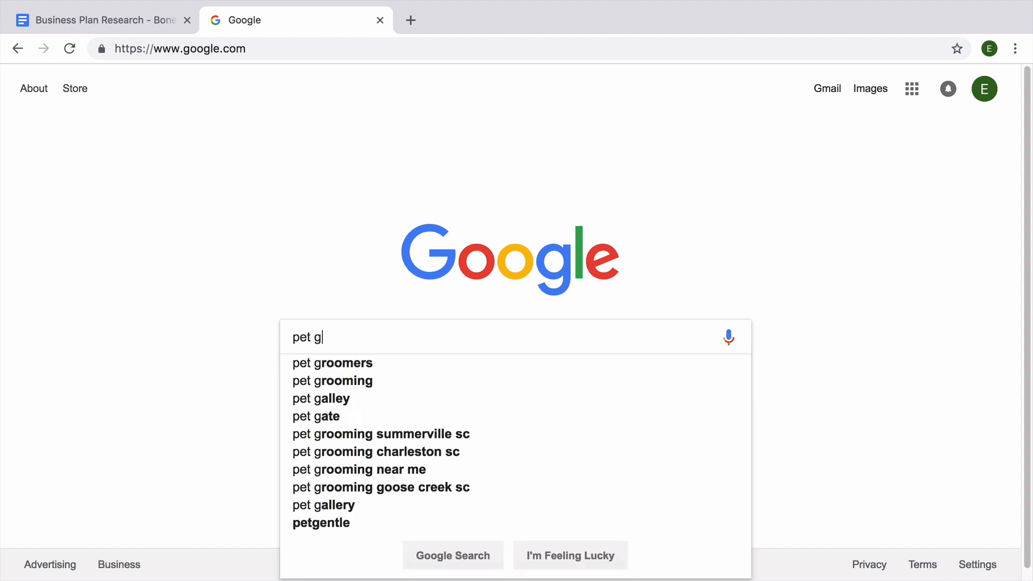
{"action": "type", "text": "rooming cleveland ohio"}
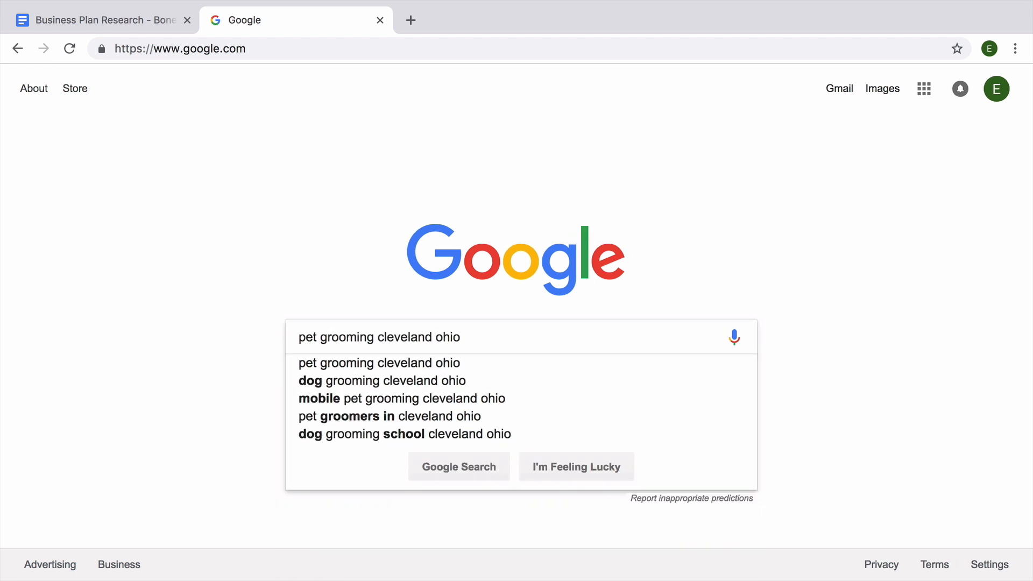
{"action": "key", "text": "Return"}
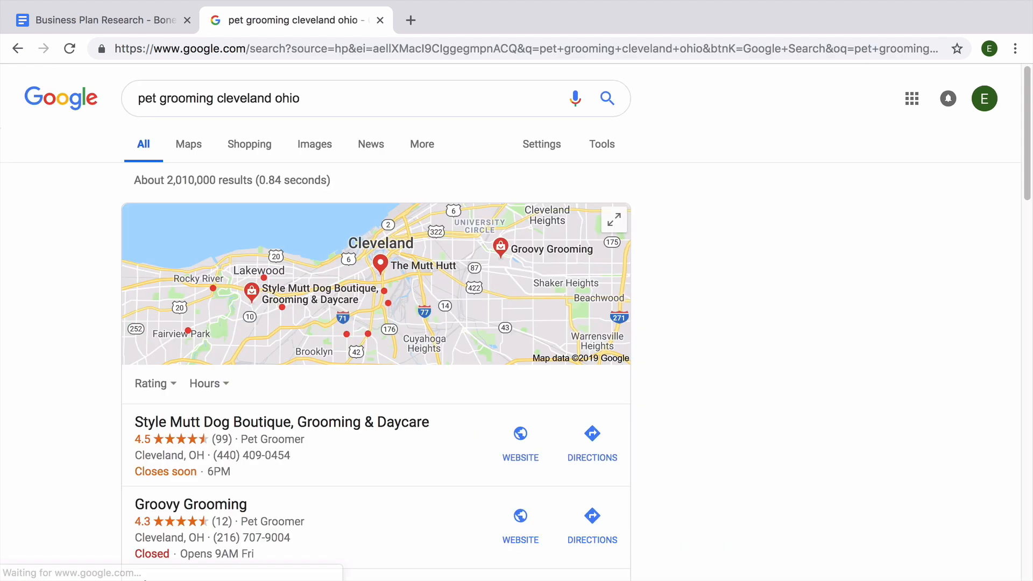
{"action": "left_click_drag", "start_coordinate": [1027, 86], "coordinate": [1030, 249]}
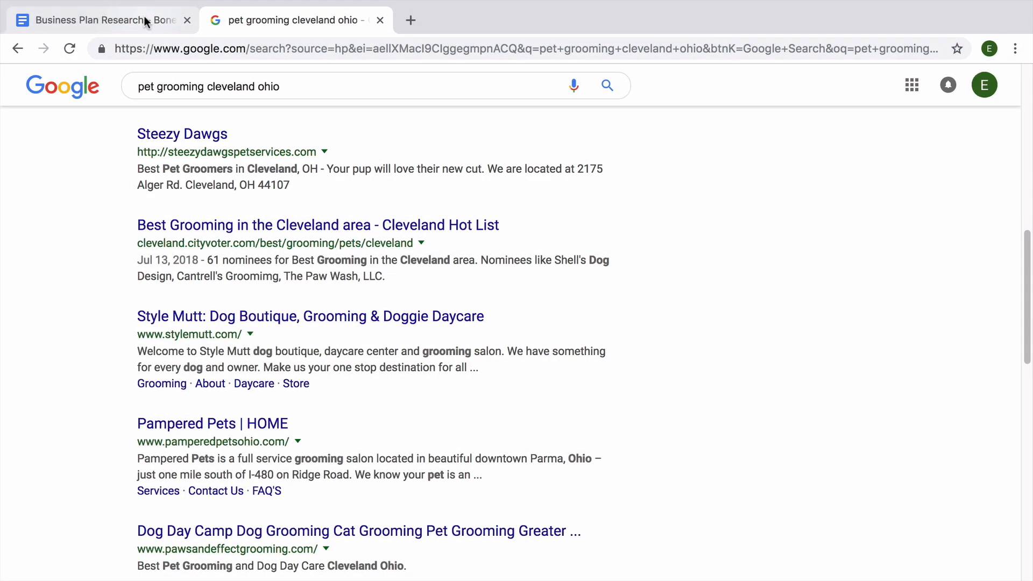
Step: Add 'Steezy Dawgs' as a Heading 2 under Competition in the research doc
{"action": "left_click", "coordinate": [141, 19]}
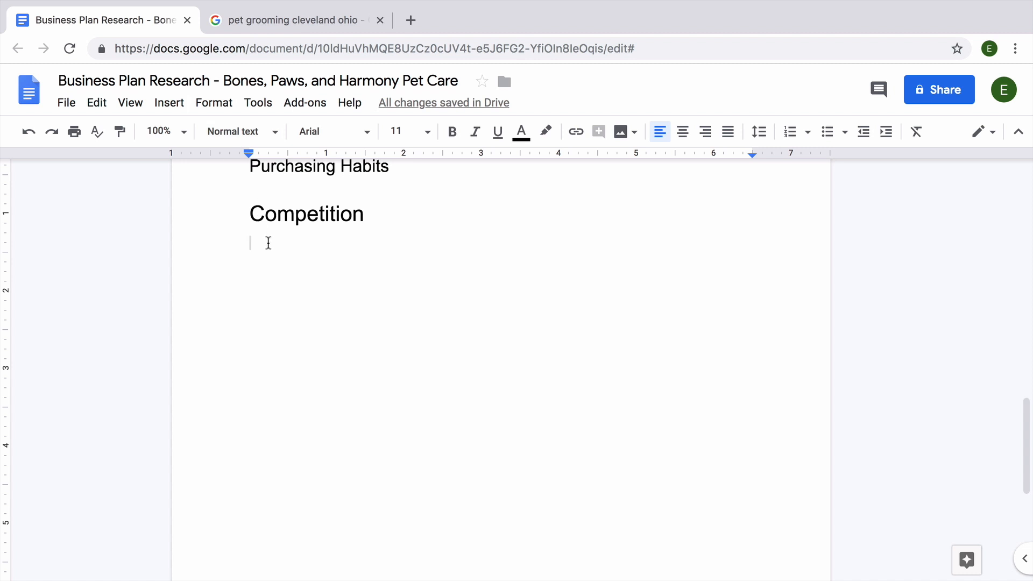
{"action": "left_click", "coordinate": [270, 131]}
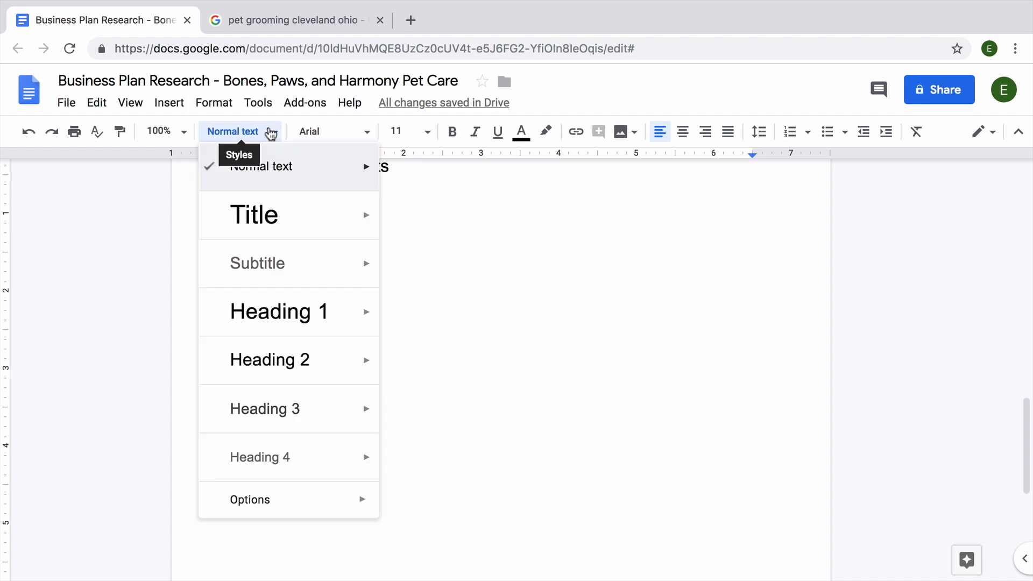
{"action": "left_click", "coordinate": [322, 357]}
{"action": "type", "text": "Steezy Dawgs"}
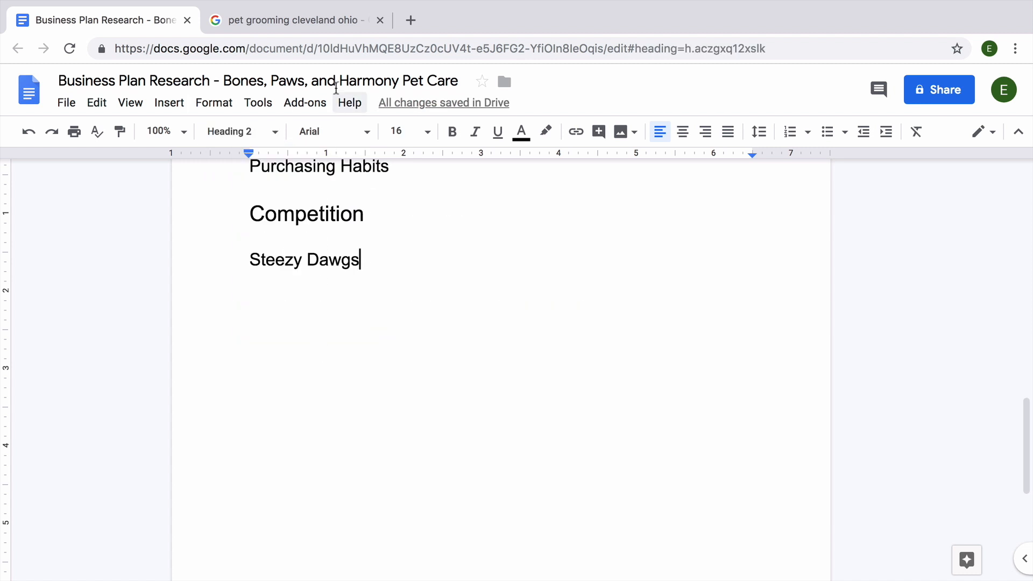
{"action": "left_click", "coordinate": [342, 27]}
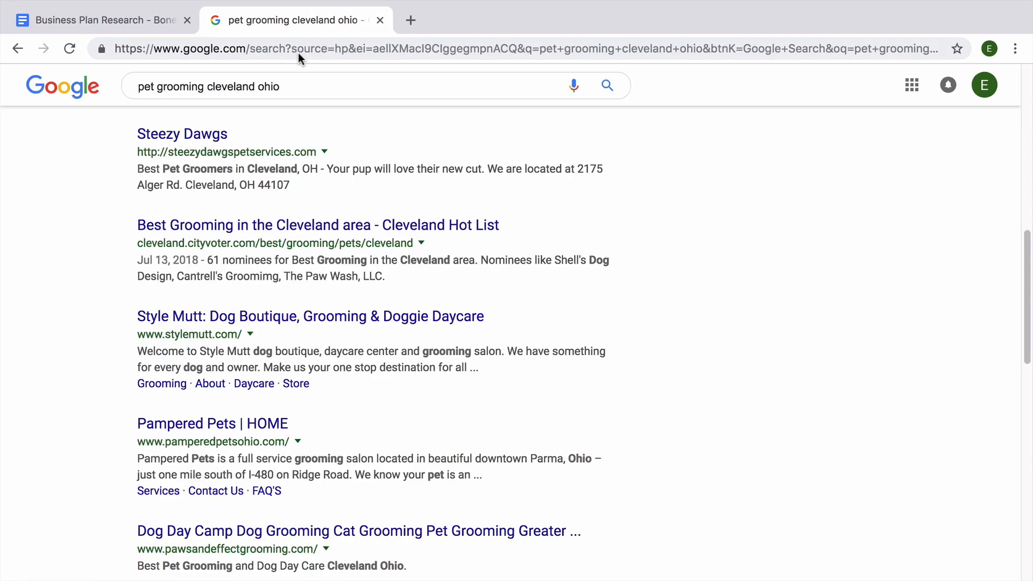
Step: Copy the Steezy Dawgs website address from its search result
{"action": "left_click_drag", "start_coordinate": [112, 154], "coordinate": [290, 160]}
{"action": "right_click", "coordinate": [290, 161]}
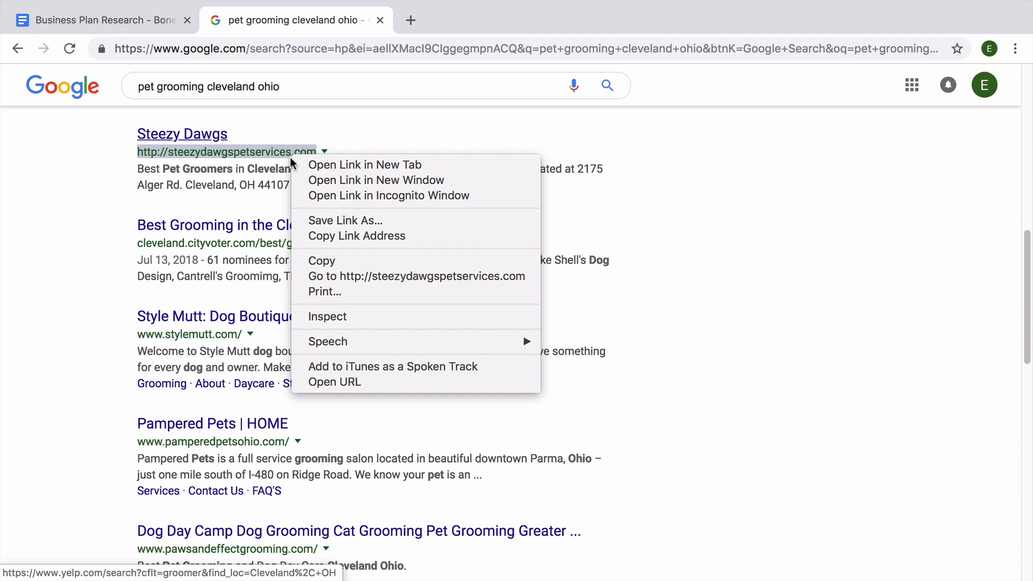
{"action": "left_click", "coordinate": [367, 261]}
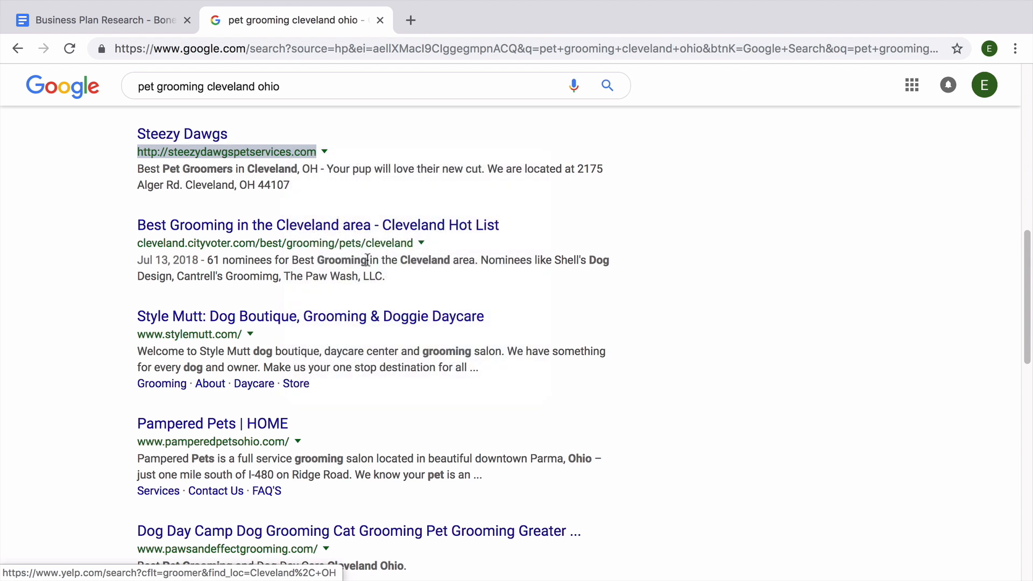
{"action": "left_click", "coordinate": [152, 27]}
Step: Link the Steezy Dawgs heading to the copied website address
{"action": "left_click_drag", "start_coordinate": [360, 260], "coordinate": [252, 259]}
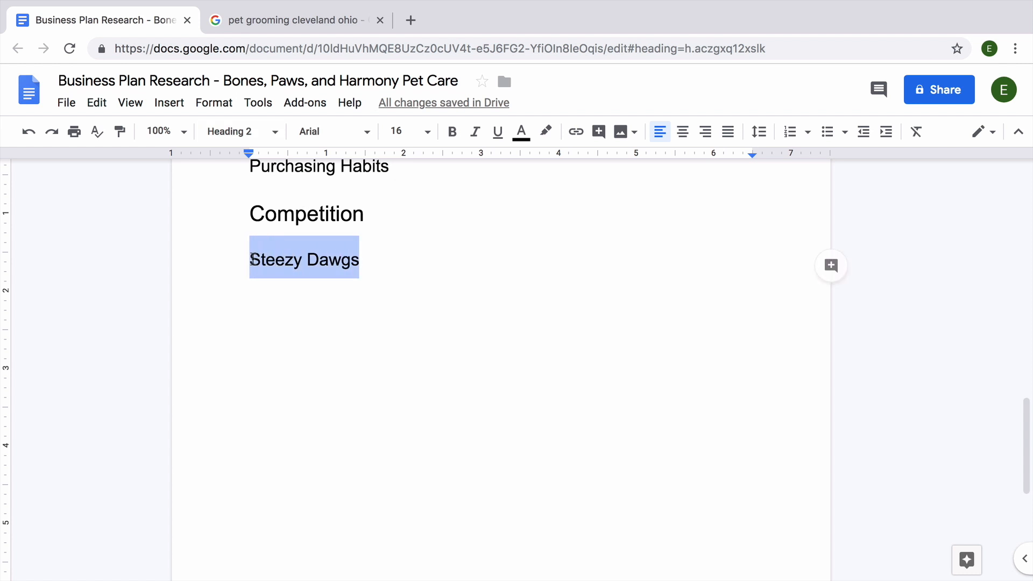
{"action": "right_click", "coordinate": [252, 260]}
{"action": "left_click", "coordinate": [396, 493]}
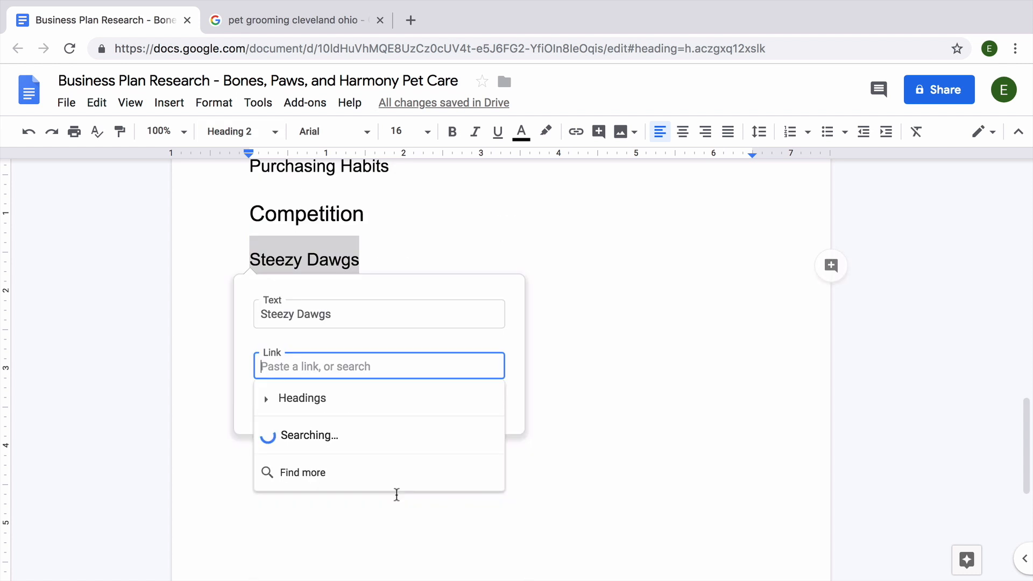
{"action": "right_click", "coordinate": [381, 362]}
{"action": "left_click", "coordinate": [449, 465]}
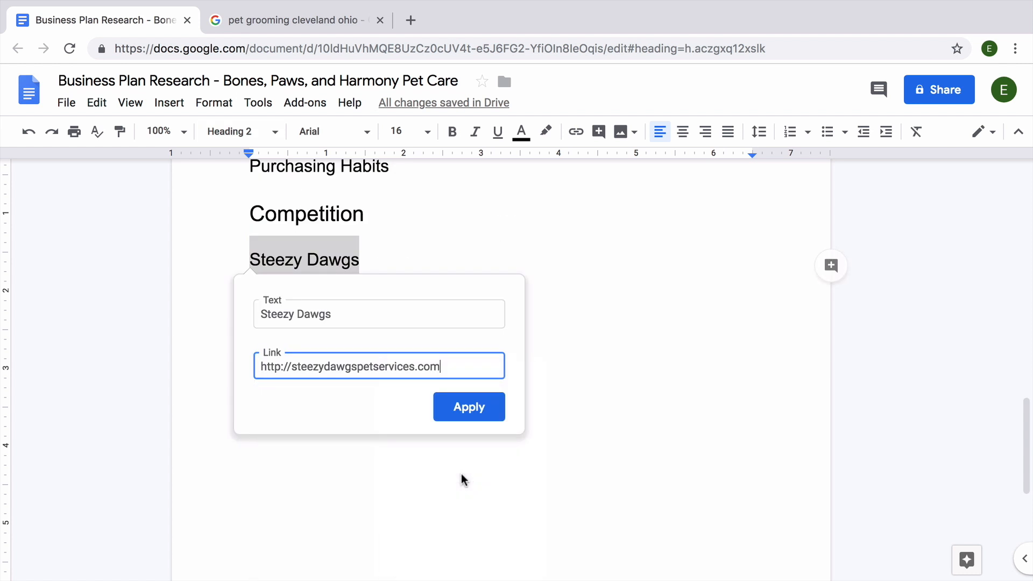
{"action": "left_click", "coordinate": [473, 413]}
{"action": "key", "text": "Return"}
{"action": "type", "text": "2175 Alger Rd."}
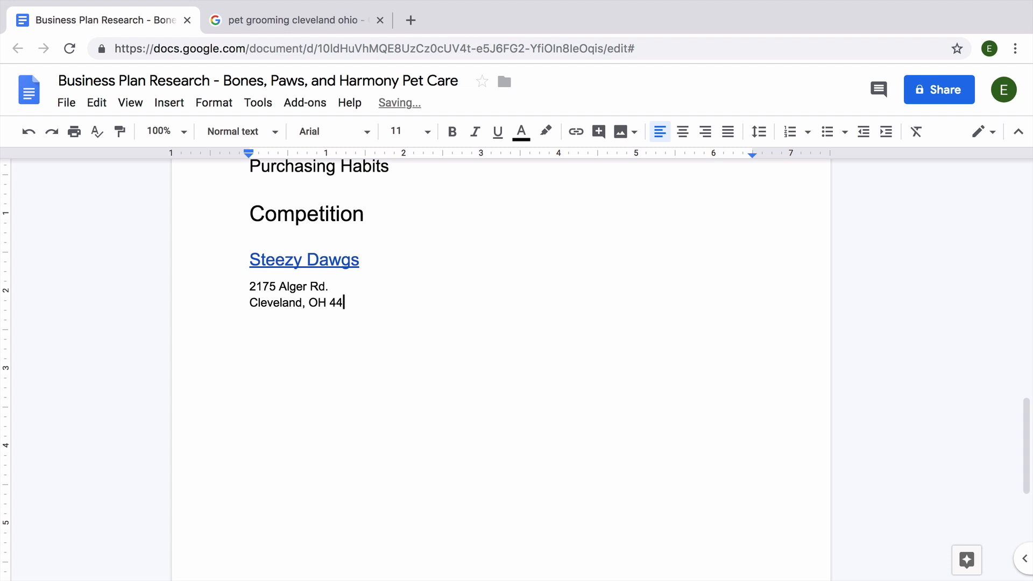
{"action": "key", "text": "Return"}
{"action": "key", "text": "Return"}
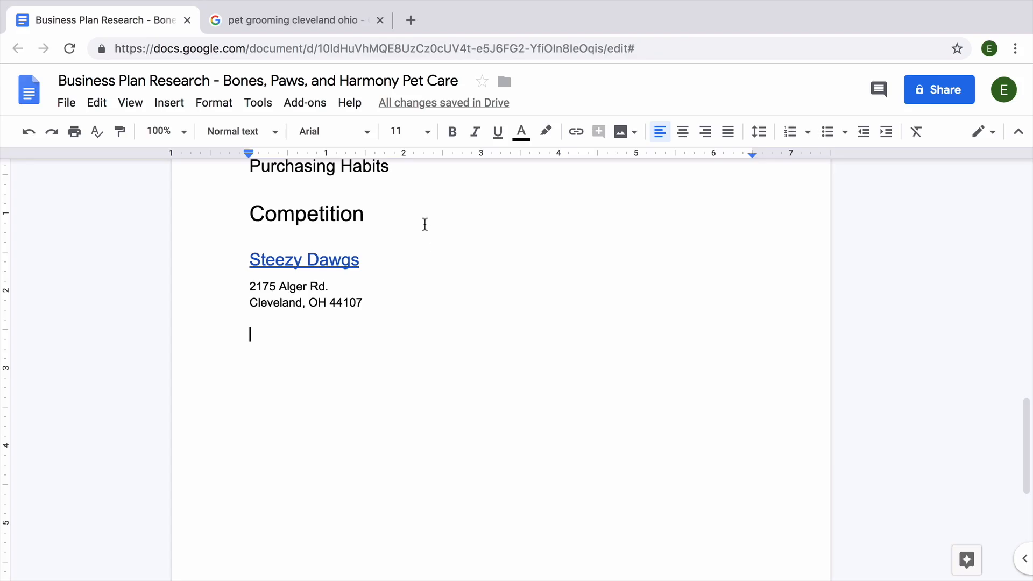
Step: Add a 'Products and Services Offered' Heading 3 bulleting Pet daycare, Pet grooming, Pet supplies
{"action": "left_click", "coordinate": [269, 142]}
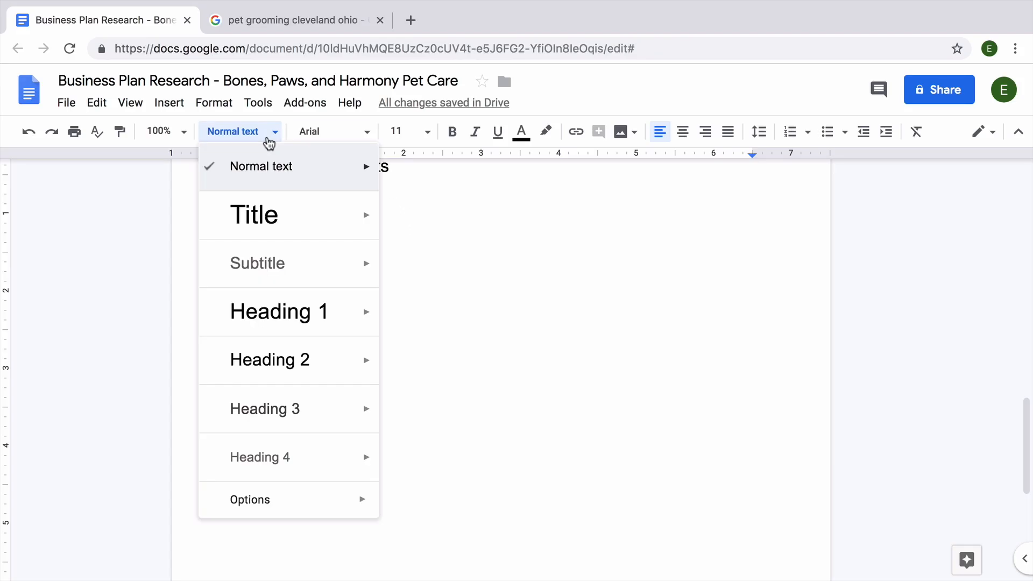
{"action": "left_click", "coordinate": [320, 408]}
{"action": "type", "text": "Products and"}
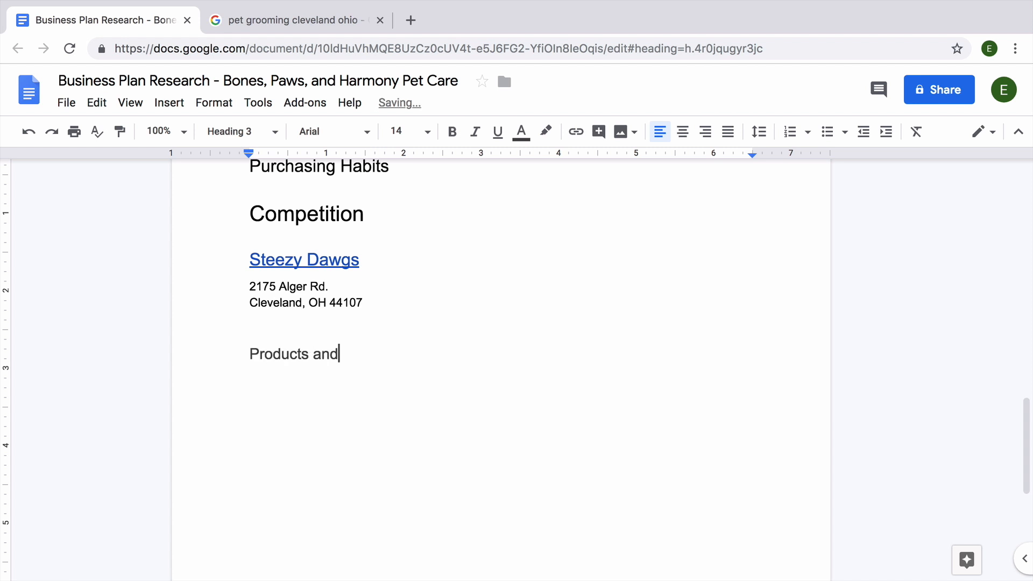
{"action": "type", "text": " Services Offered"}
{"action": "key", "text": "Return"}
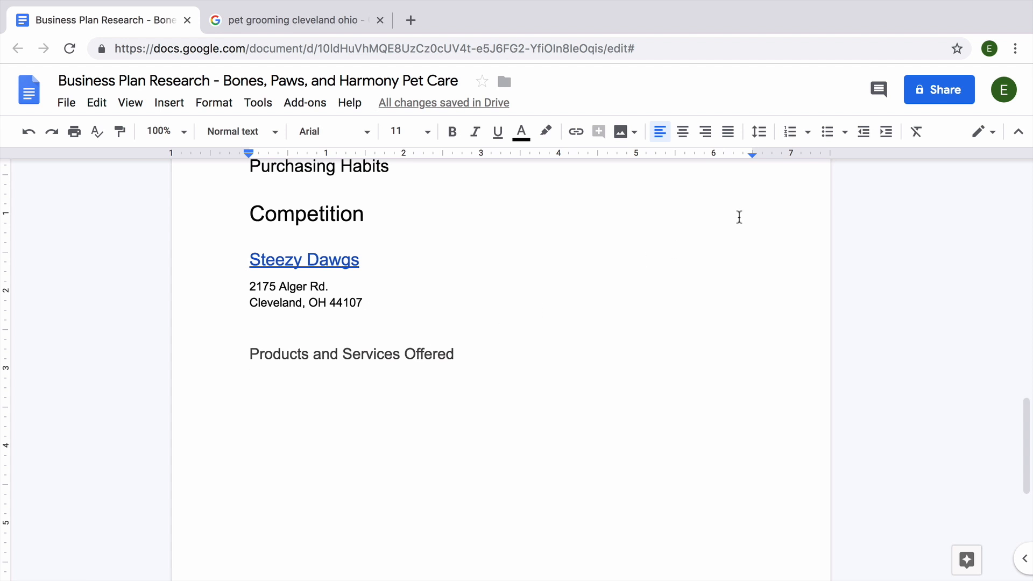
{"action": "left_click", "coordinate": [826, 132]}
{"action": "type", "text": "Pet "}
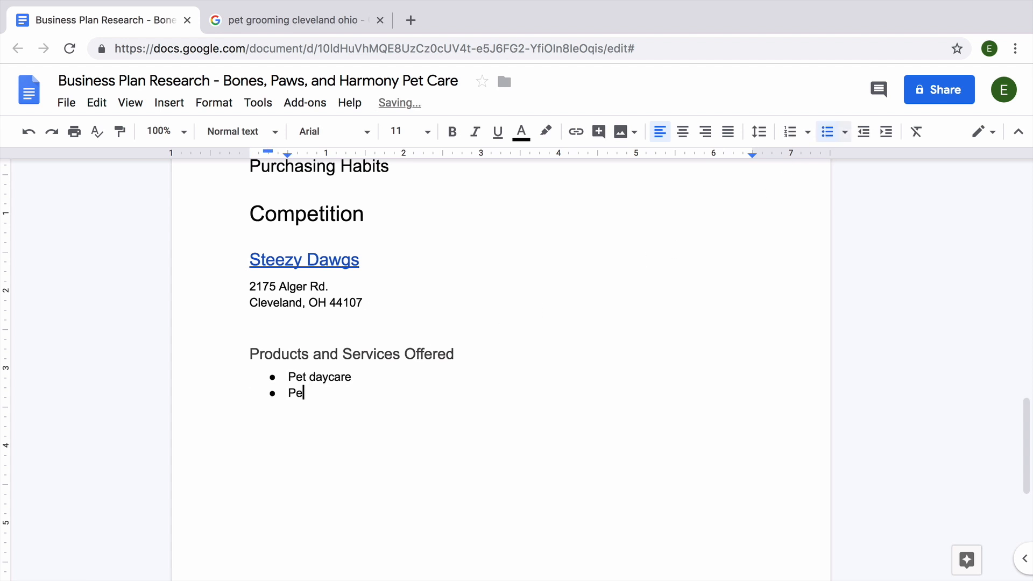
{"action": "type", "text": "supplies"}
{"action": "key", "text": "Return"}
{"action": "key", "text": "Return"}
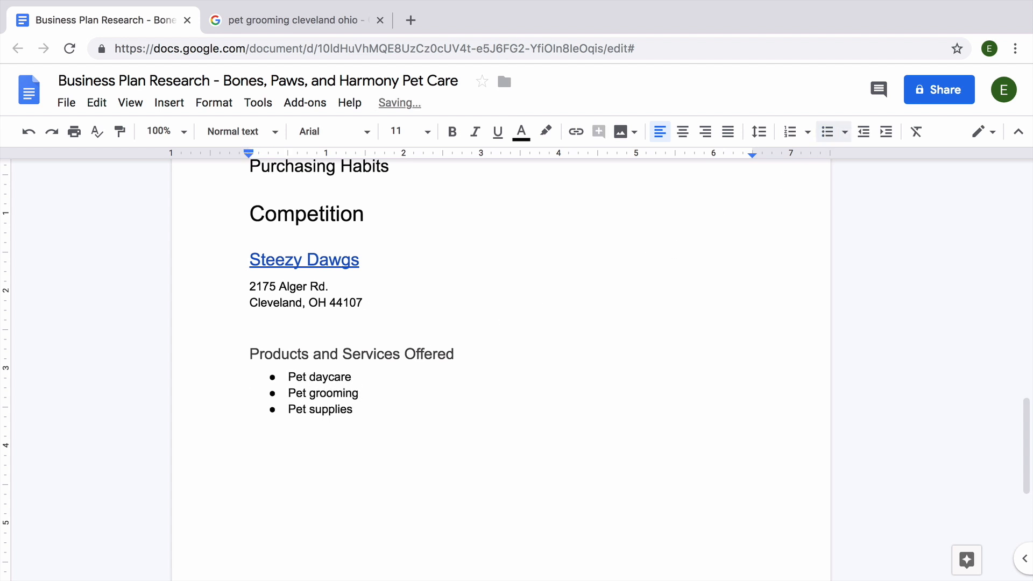
{"action": "left_click", "coordinate": [276, 132]}
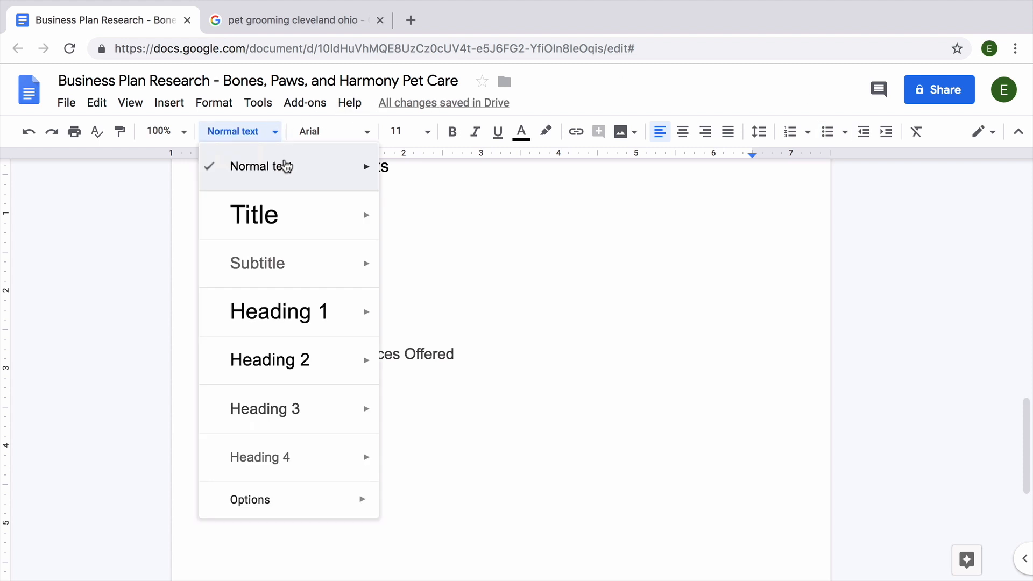
{"action": "mouse_move", "coordinate": [316, 410]}
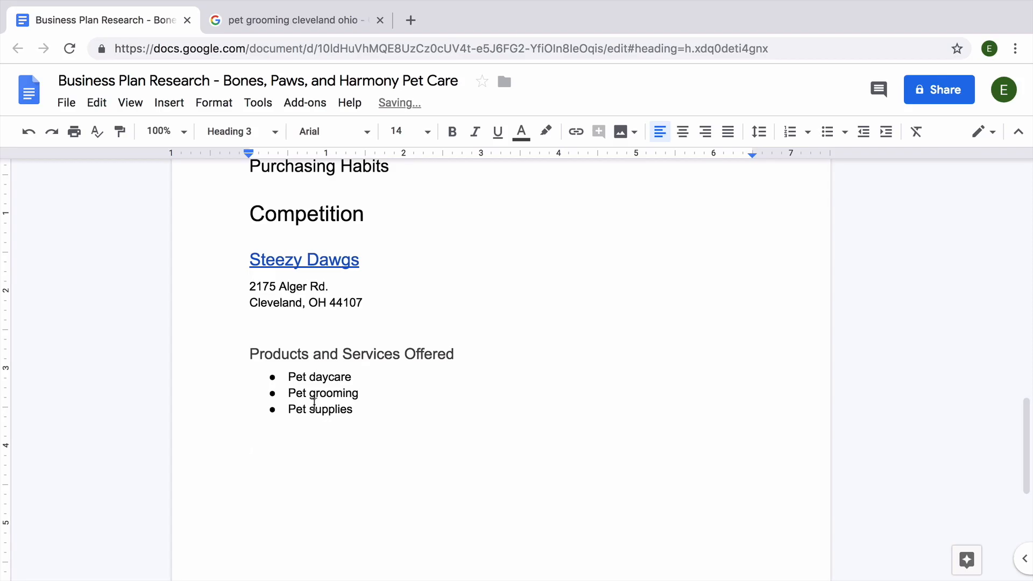
Step: Type the Heading 3 'Guarantees, Pricing, Delivery, Hours' below the services list
{"action": "type", "text": "Guarantees, Pricing, Delivery, Hours"}
Step: Bullet 'No pricing listed', 'Guarantees not made on website' and the no pickup/mobile services note
{"action": "key", "text": "Return"}
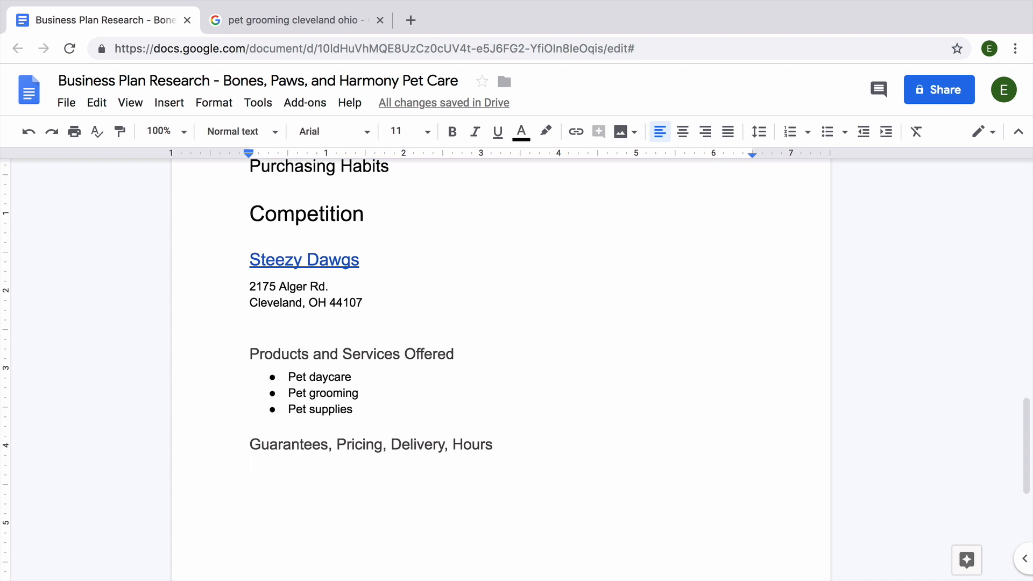
{"action": "left_click", "coordinate": [829, 140]}
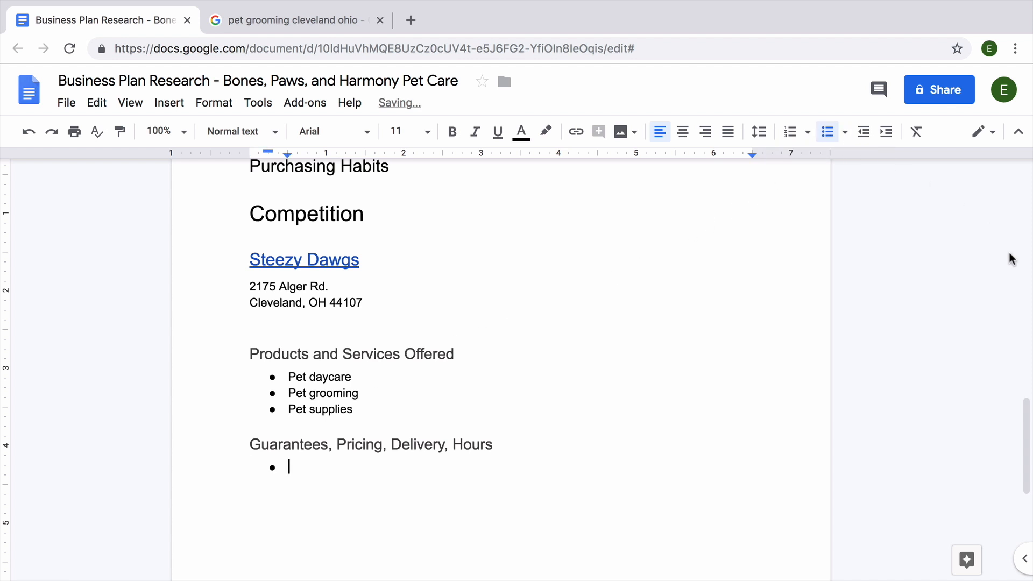
{"action": "left_click_drag", "start_coordinate": [1027, 401], "coordinate": [1028, 470]}
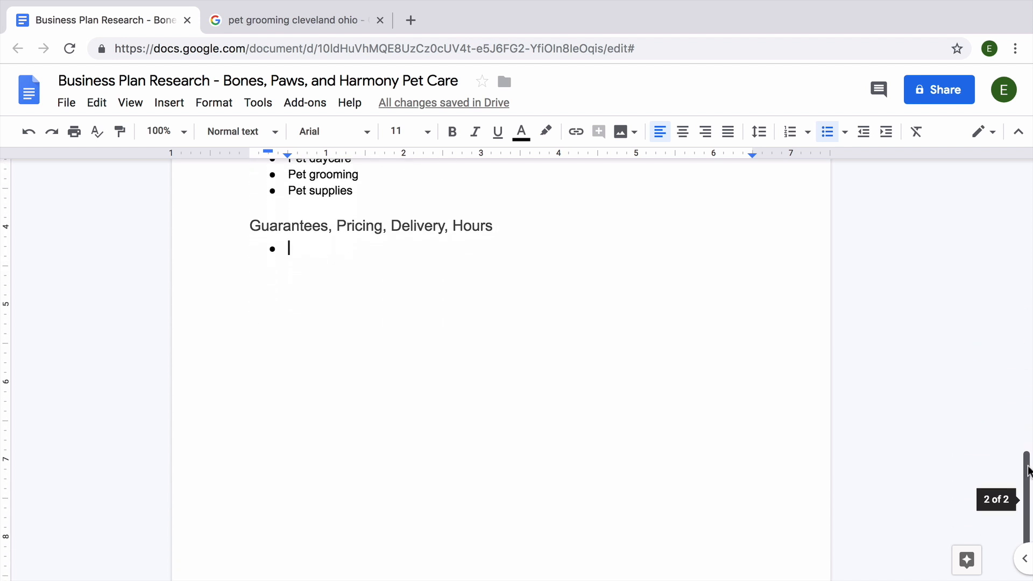
{"action": "type", "text": "No pricing listed"}
{"action": "key", "text": "Return"}
{"action": "type", "text": "G"}
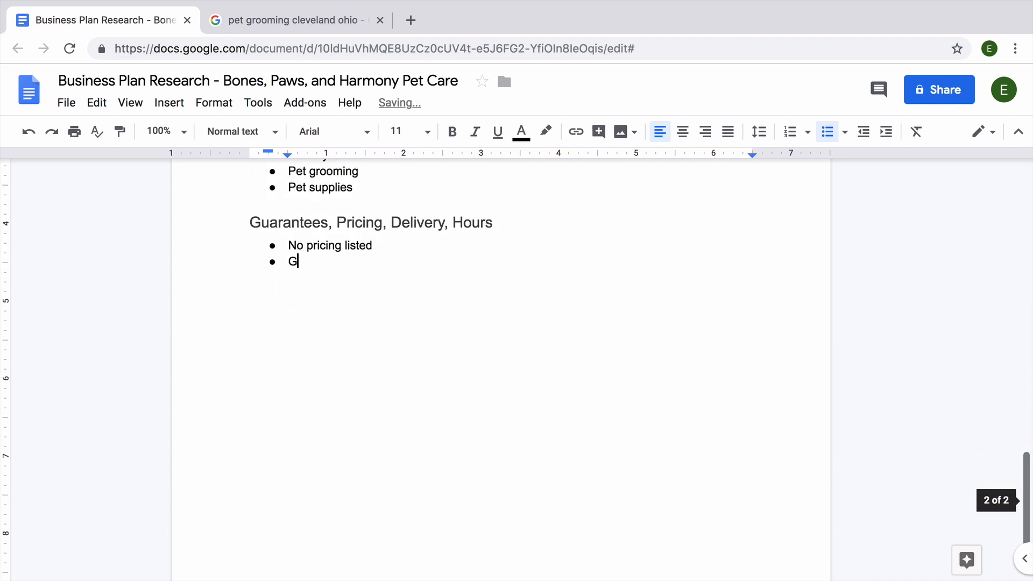
{"action": "type", "text": "uarantees not made on website"}
{"action": "key", "text": "Return"}
{"action": "type", "text": "Animal pickup/dropoff and mobile services don't seem to be a part"}
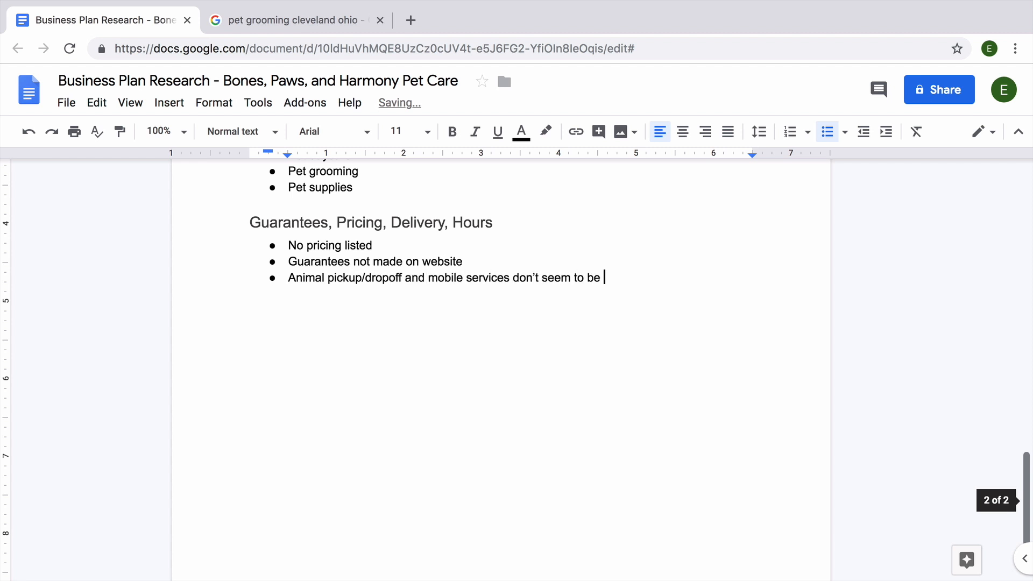
{"action": "type", "text": " of their business model"}
Step: Add an Hours: bullet with sub-bullets for Monday–Thursday, Friday, Saturday and Sunday hours
{"action": "key", "text": "Return"}
{"action": "type", "text": "Hours:"}
{"action": "key", "text": "Return"}
{"action": "key", "text": "Tab"}
{"action": "type", "text": "Monday - Thursday "}
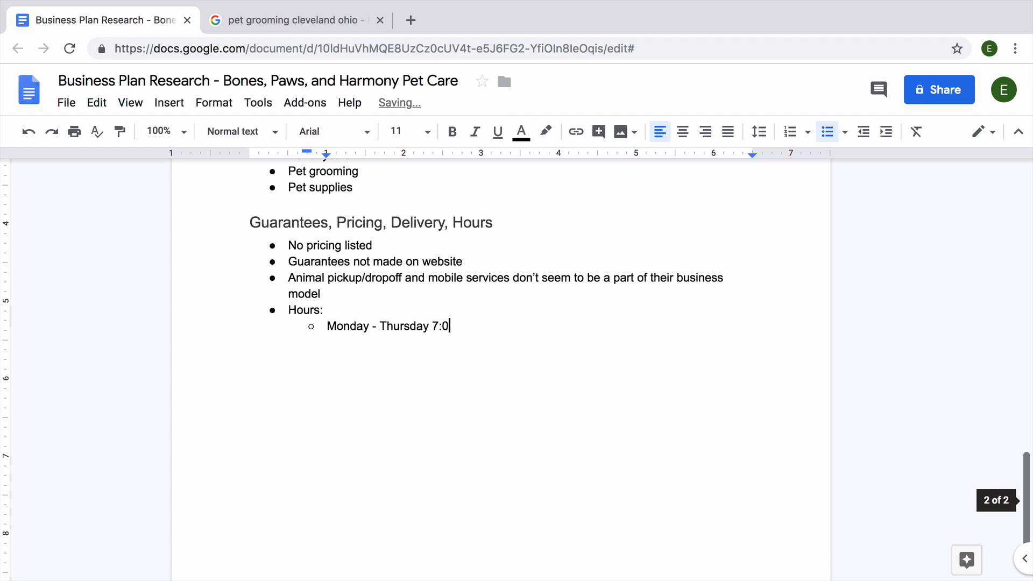
{"action": "type", "text": "7:00 a.m"}
{"action": "key", "text": "BackSpace"}
{"action": "type", "text": "m. - 6:00 p.m."}
{"action": "key", "text": "Return"}
{"action": "type", "text": "Friday 7:00 a.m. - 5:45 p.m."}
{"action": "key", "text": "Return"}
{"action": "type", "text": "Saturday "}
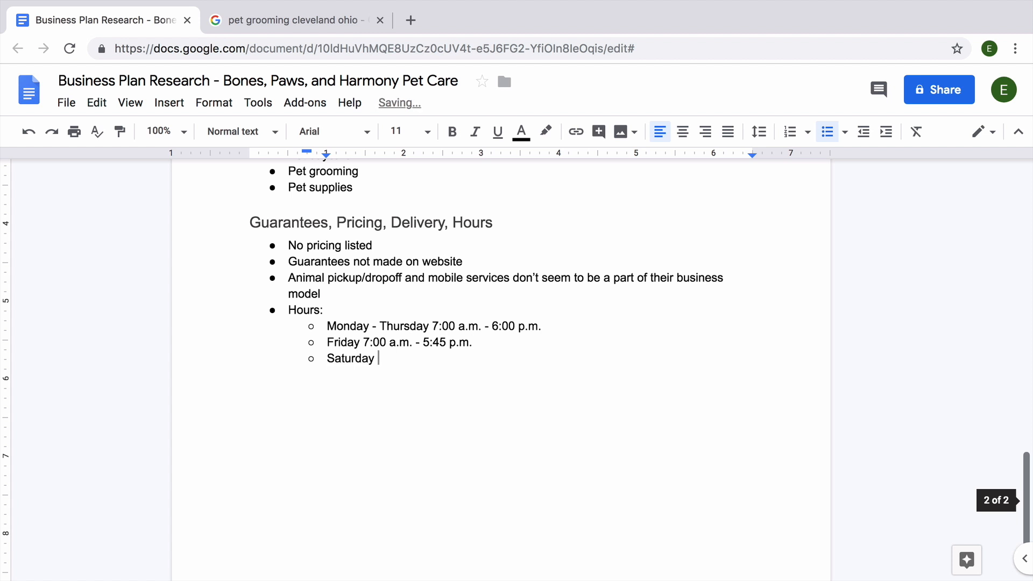
{"action": "type", "text": "9:00 a.m. - 5:00 p.m."}
{"action": "key", "text": "Return"}
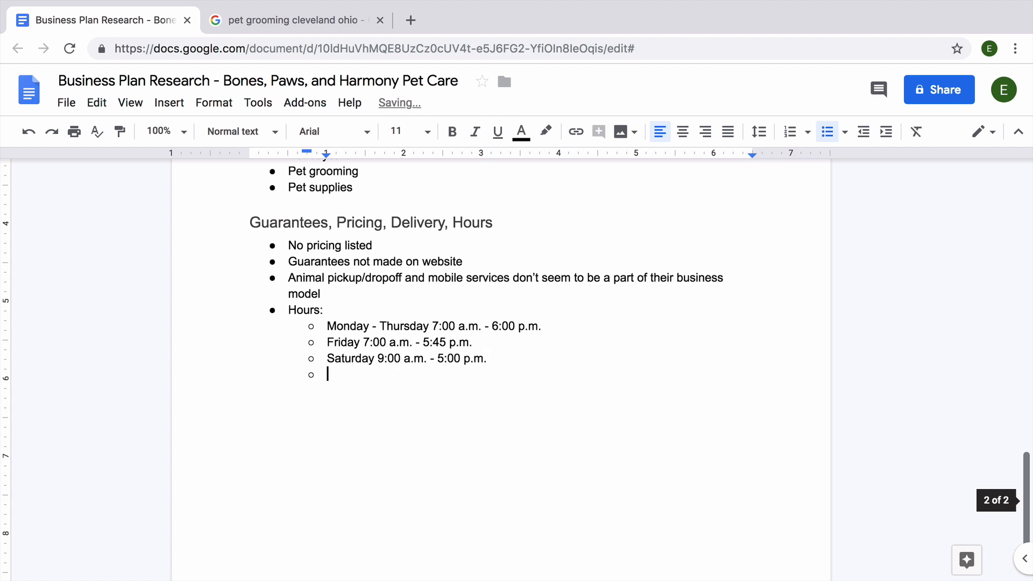
{"action": "type", "text": "Sunday 11:00 a.m. - 4:"}
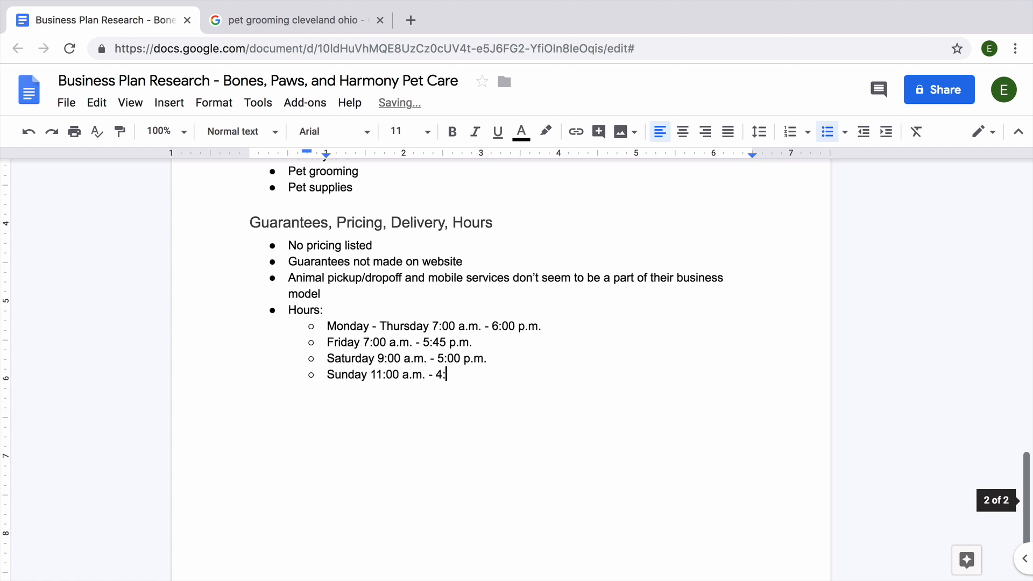
{"action": "type", "text": "00 p.m."}
Step: Paste the daycare hours description as a sub-bullet under Pet daycare
{"action": "scroll", "coordinate": [1028, 447], "scroll_direction": "up", "scroll_amount": 3}
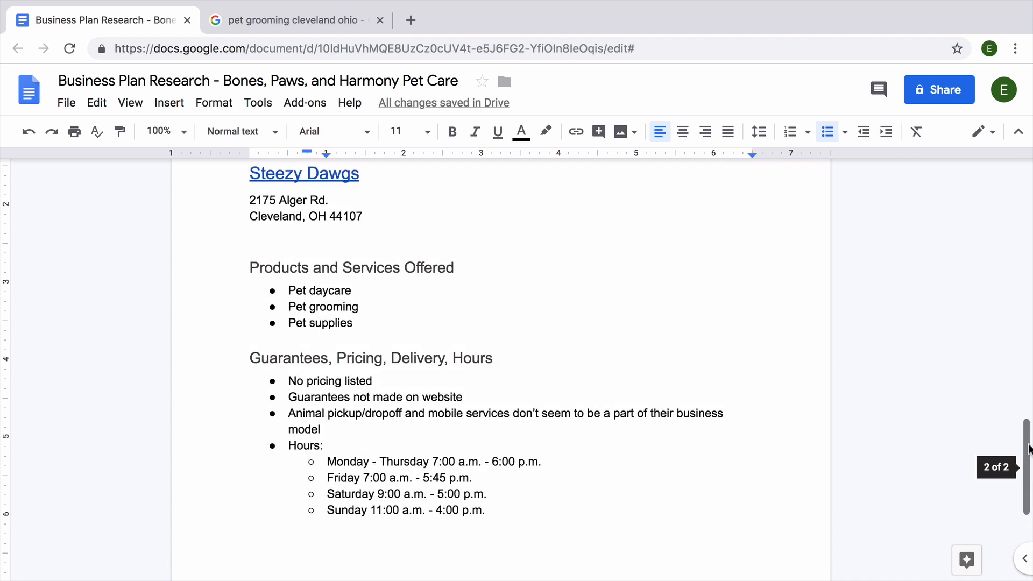
{"action": "left_click", "coordinate": [429, 298]}
{"action": "key", "text": "Return"}
{"action": "key", "text": "Tab"}
{"action": "key", "text": "ctrl+v"}
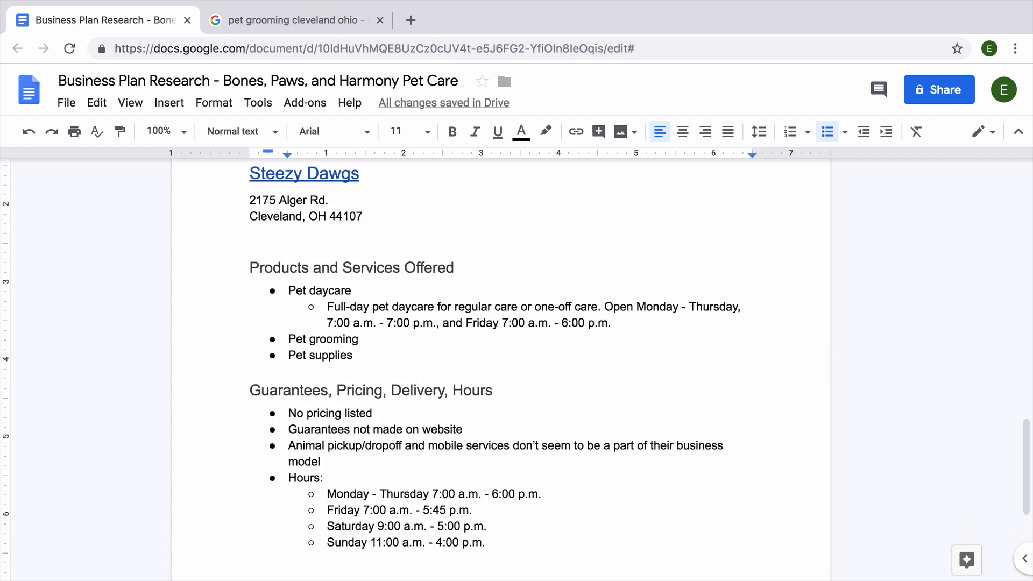
Step: Add grooming sub-bullets: services, special shampoos, appointment only Monday-Saturday, Cats and Dogs, Call for pricing
{"action": "key", "text": "Return"}
{"action": "key", "text": "Tab"}
{"action": "type", "text": "Bathing, brushing, shedding treatments, nail treatments, ear clea"}
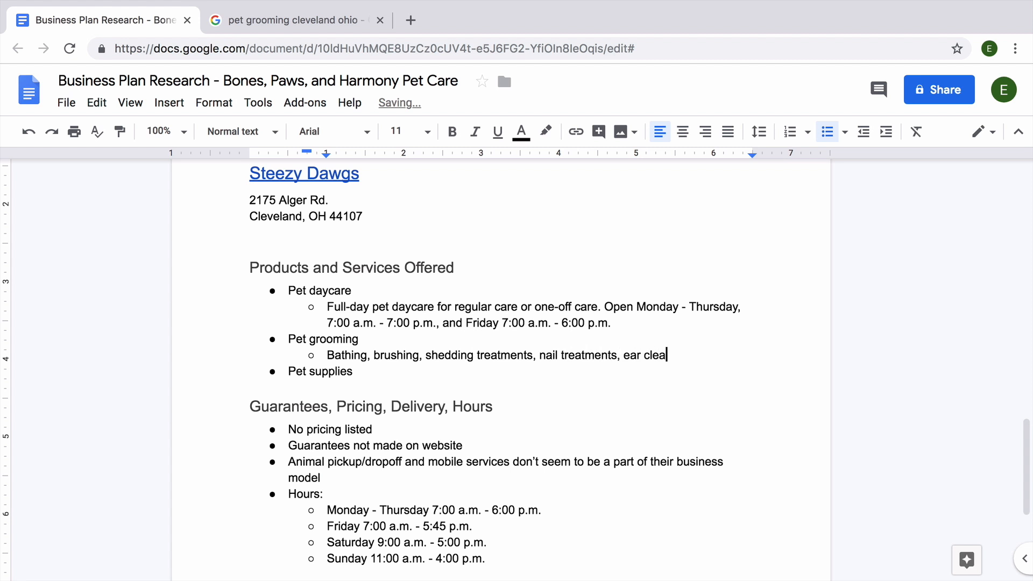
{"action": "type", "text": "ning, custom haircuts."}
{"action": "key", "text": "Return"}
{"action": "type", "text": "Special Shampoos and special"}
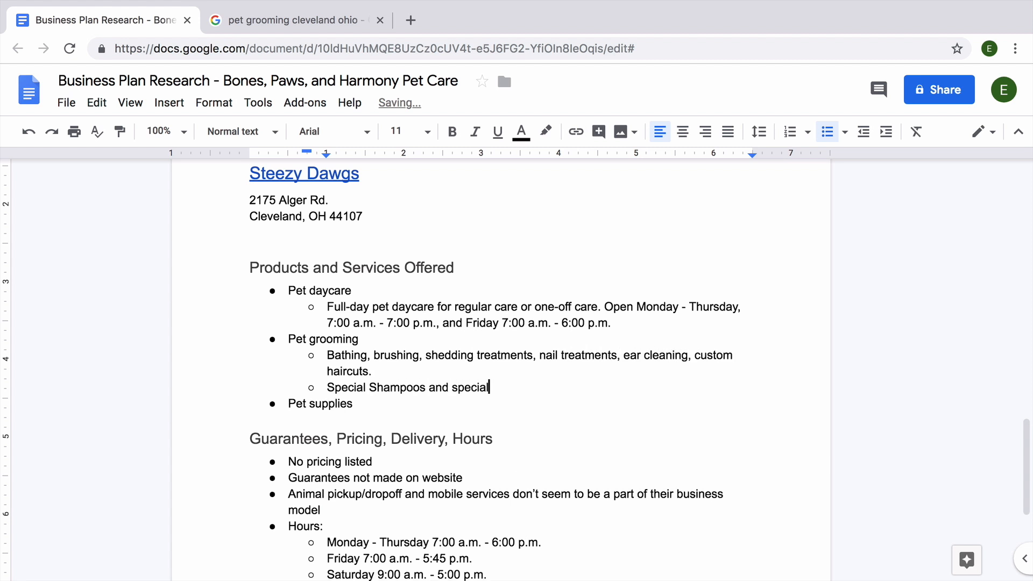
{"action": "type", "text": "ized shower for large/immobile dogs available"}
{"action": "key", "text": "Return"}
{"action": "type", "text": "Appointmen"}
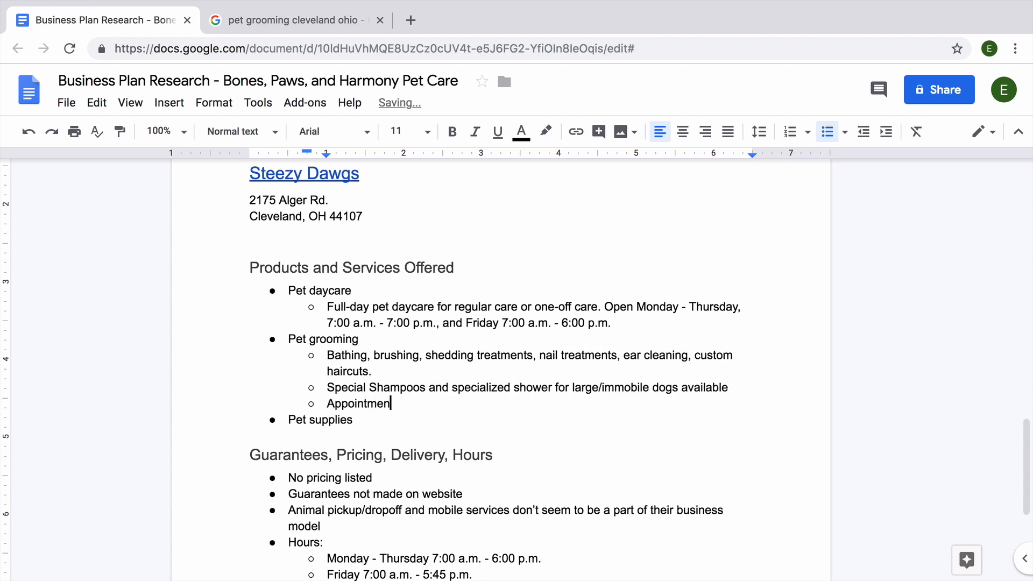
{"action": "type", "text": "t only, Monday-Saturday"}
{"action": "key", "text": "Return"}
{"action": "type", "text": "Cats and Dogs"}
{"action": "key", "text": "Return"}
{"action": "type", "text": "Call for pricing"}
Step: Add a Pet supplies sub-bullet on the online store and holistic foods focus
{"action": "left_click_drag", "start_coordinate": [1021, 453], "coordinate": [1021, 484]}
{"action": "left_click", "coordinate": [357, 326]}
{"action": "key", "text": "Return"}
{"action": "key", "text": "Tab"}
{"action": "type", "text": "Online store and on-site retail. Focus on holistic foods and supplements. Mostly dog products, including treats, supplements"}
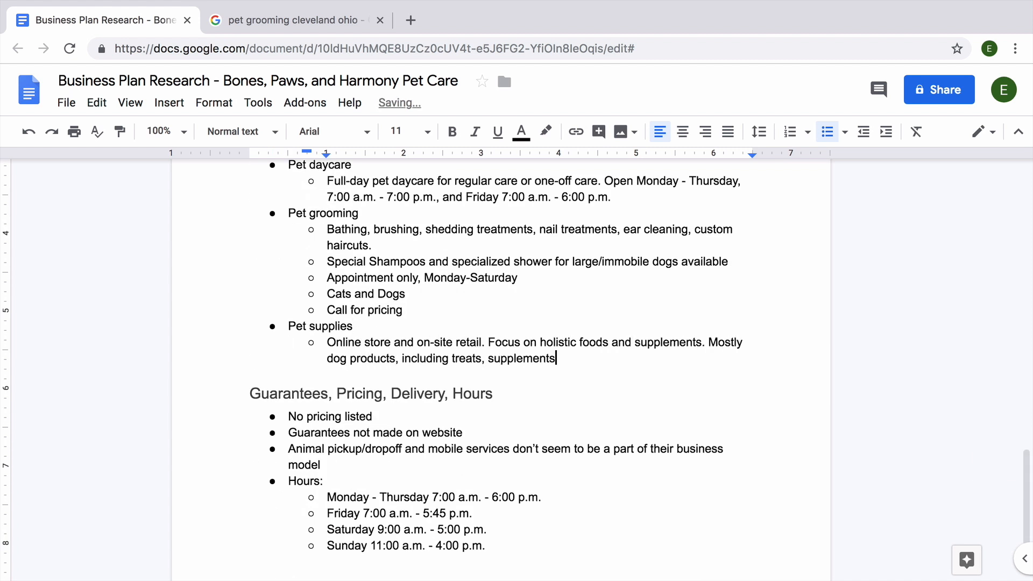
{"action": "type", "text": ", leashes and harnesses, brushes, coats,"}
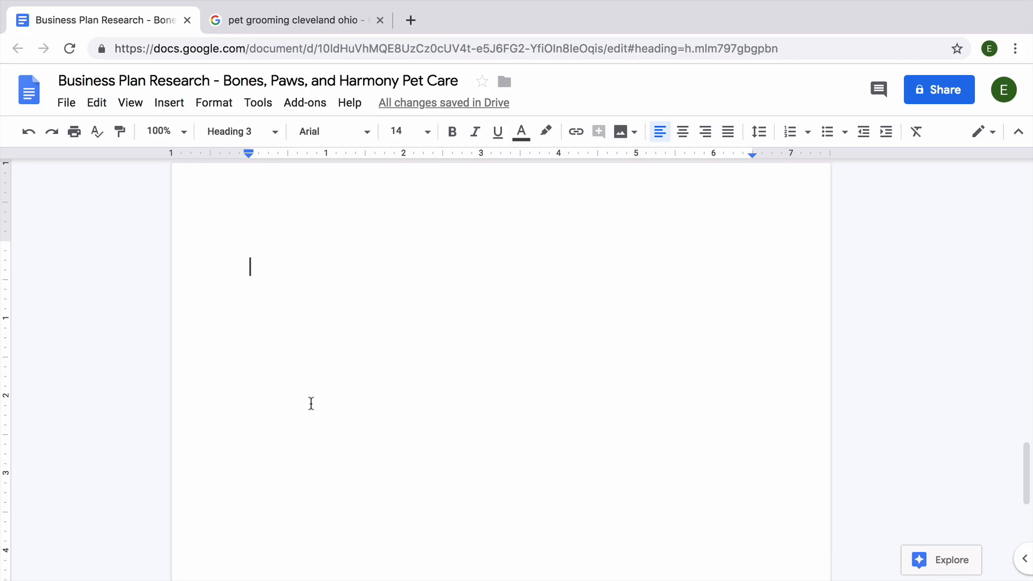
Step: Add Heading 3 lines Target Marketing, Marketing Message and Brand Positioning
{"action": "type", "text": "Target Marketing"}
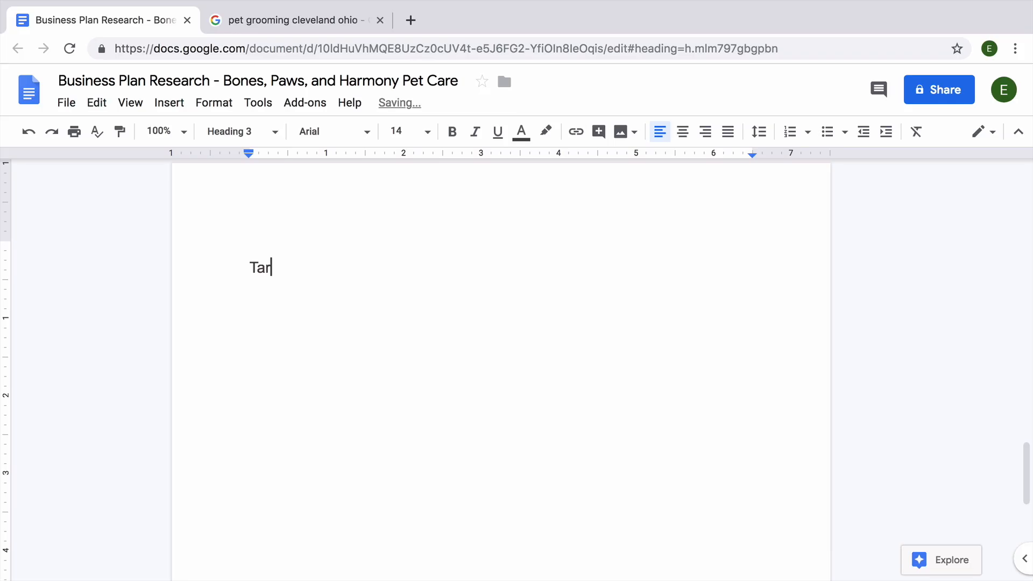
{"action": "key", "text": "Return"}
{"action": "key", "text": "super+alt+3"}
{"action": "type", "text": "Marketing Message"}
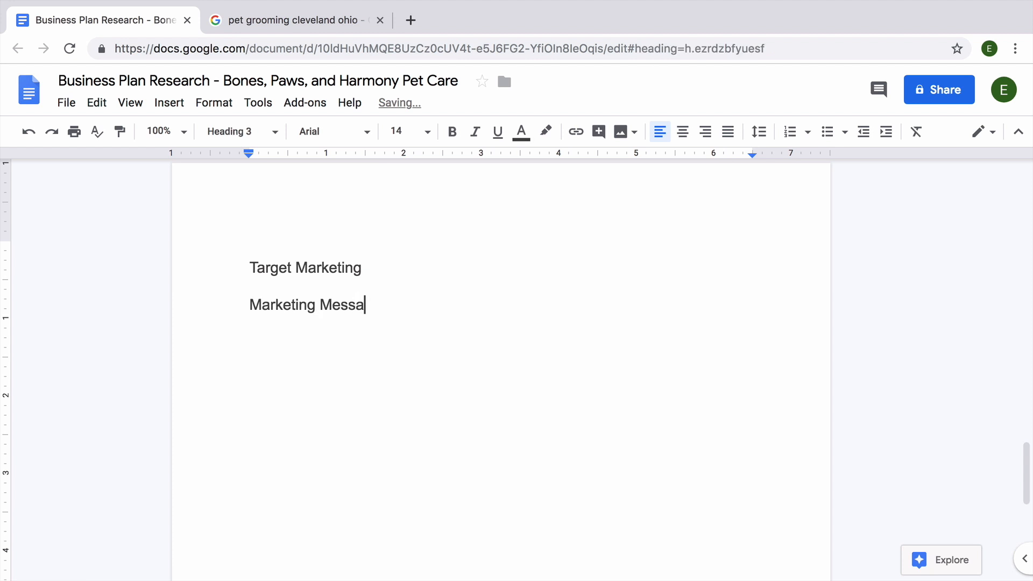
{"action": "key", "text": "Return"}
{"action": "key", "text": "super+alt+3"}
{"action": "type", "text": "Brand Positioning"}
Step: Add a Target Marketing bullet describing West Side pet owners needing care and grooming
{"action": "left_click", "coordinate": [393, 277]}
{"action": "key", "text": "Return"}
{"action": "key", "text": "super+shift+8"}
{"action": "type", "text": "West Side pet owners needing regular or one-off care and grooming. Store likely caters to convenience and impulse pet grocery purchases while dropping off or picking up animals. Online store seeks to go "}
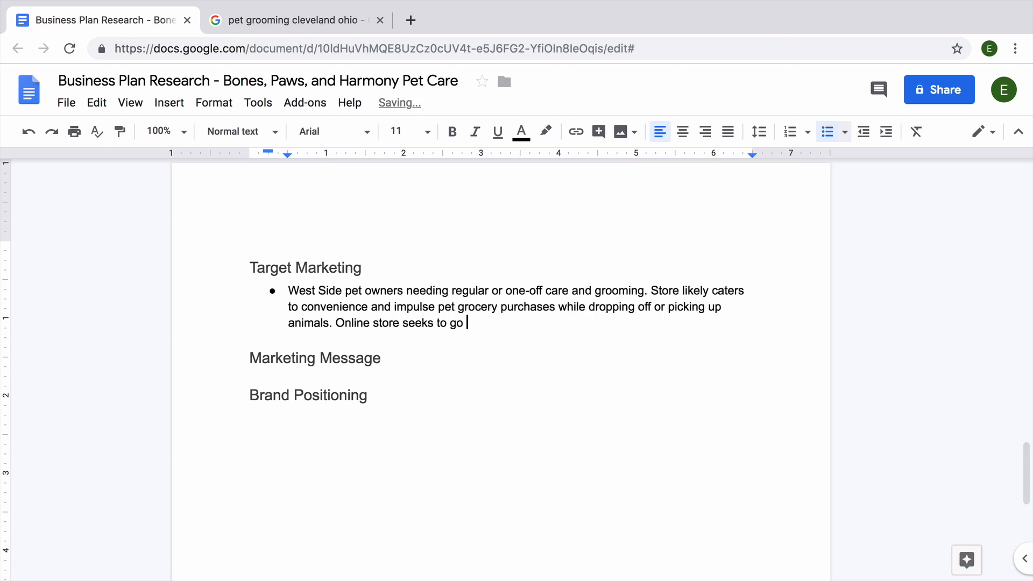
{"action": "type", "text": "beyond this market."}
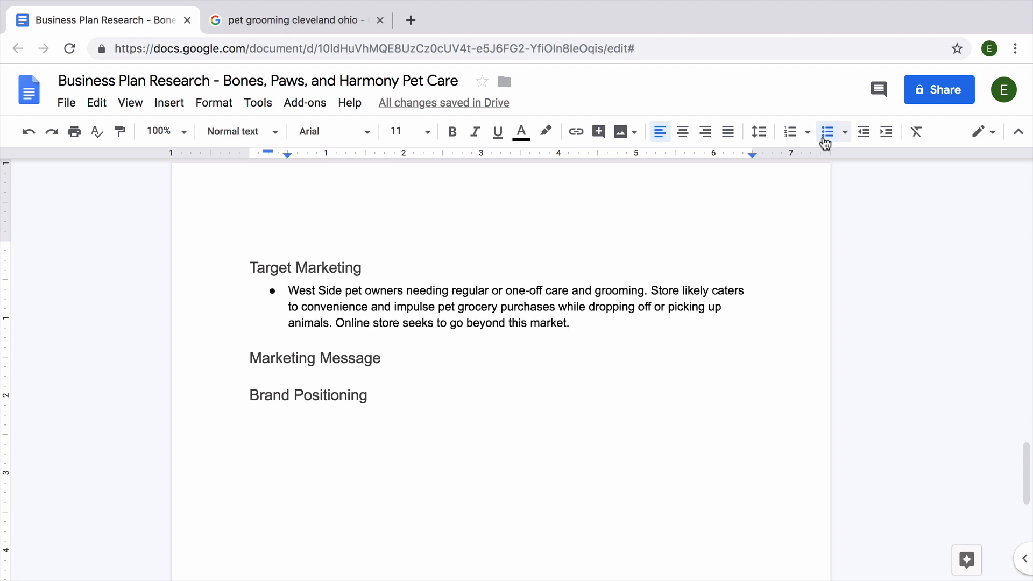
Step: Add a Marketing Message bullet on the personalized, friendly small-business feeling
{"action": "left_click", "coordinate": [510, 360]}
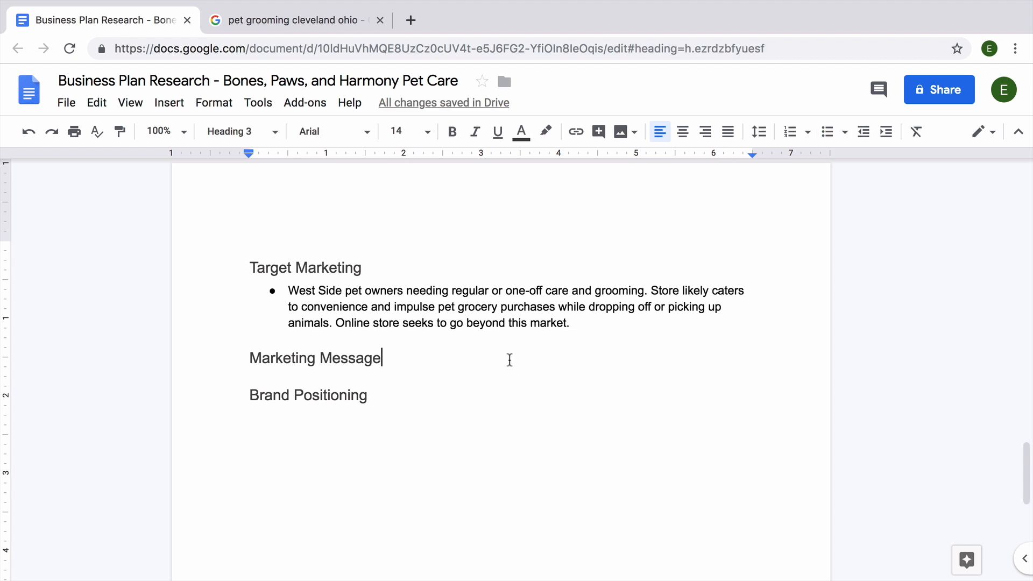
{"action": "key", "text": "Return"}
{"action": "left_click", "coordinate": [827, 132]}
{"action": "type", "text": "Personalized"}
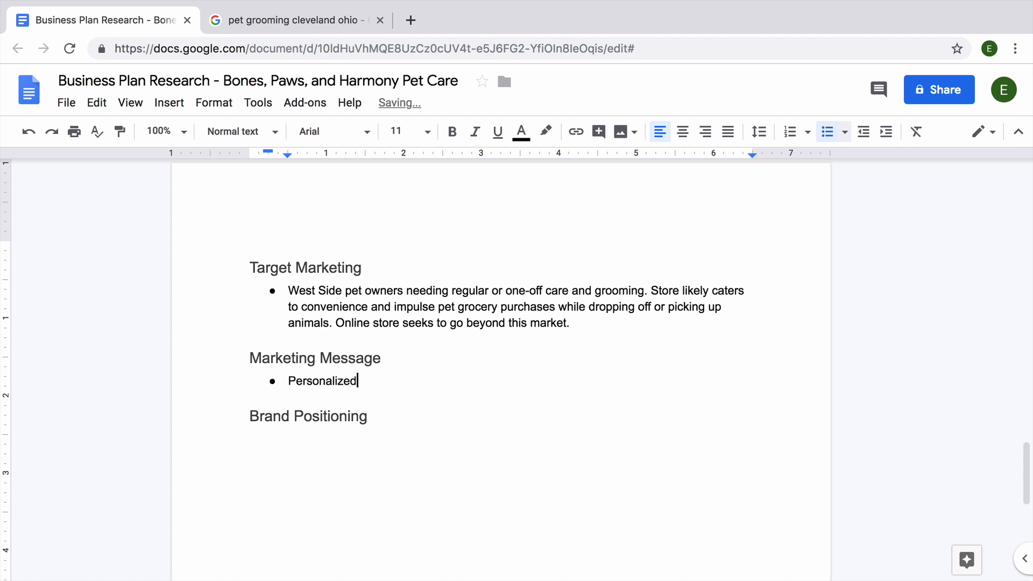
{"action": "type", "text": ", friendly, small busine"}
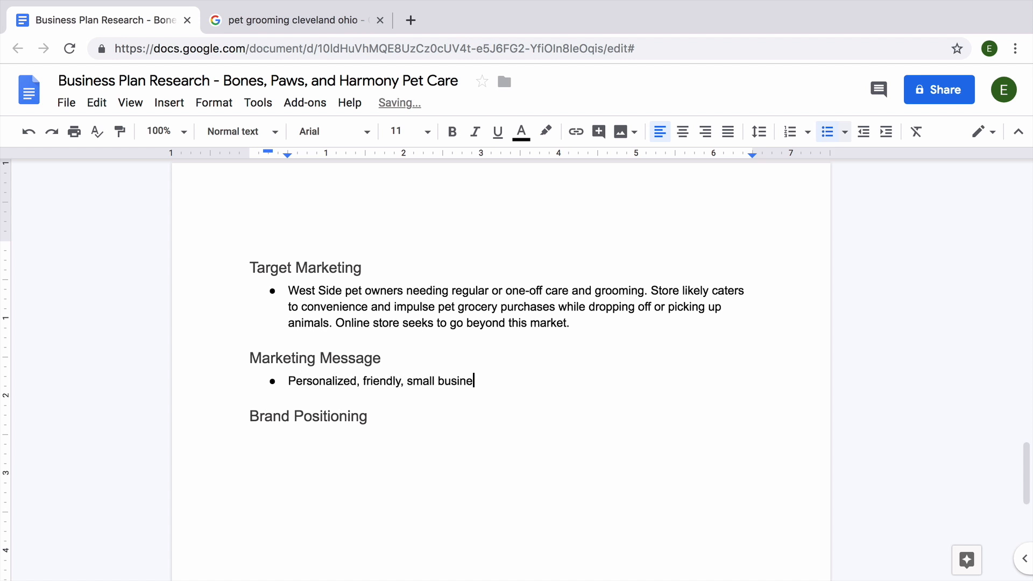
{"action": "type", "text": "ss feeling. Emphasis "}
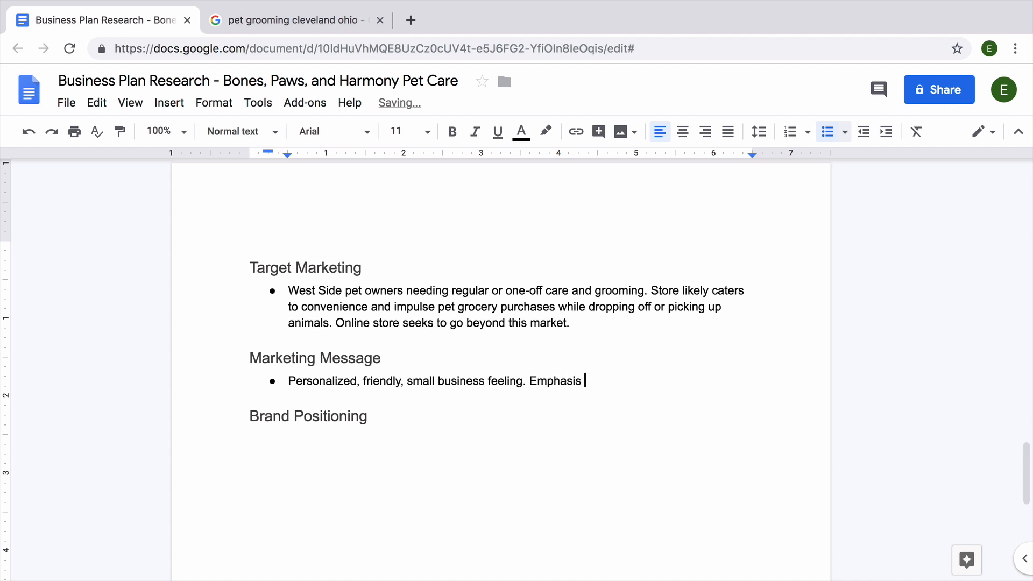
{"action": "type", "text": "on personal care and specialized "}
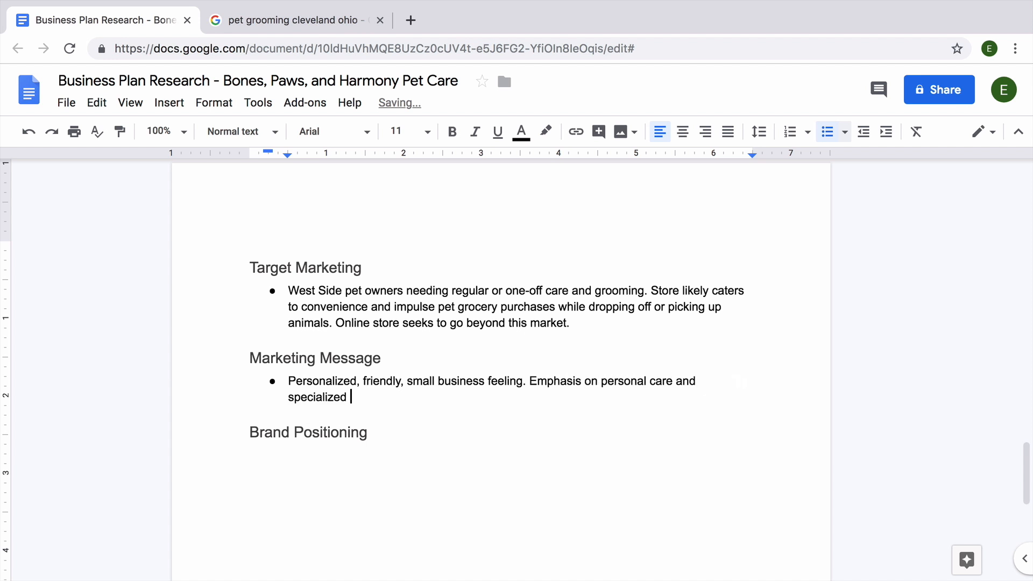
{"action": "type", "text": "attention to pets and owners."}
Step: Type a Brand Positioning bullet describing a straightforward, professional small business
{"action": "left_click", "coordinate": [289, 455]}
{"action": "type", "text": "Branding is unclear. Appears to be a"}
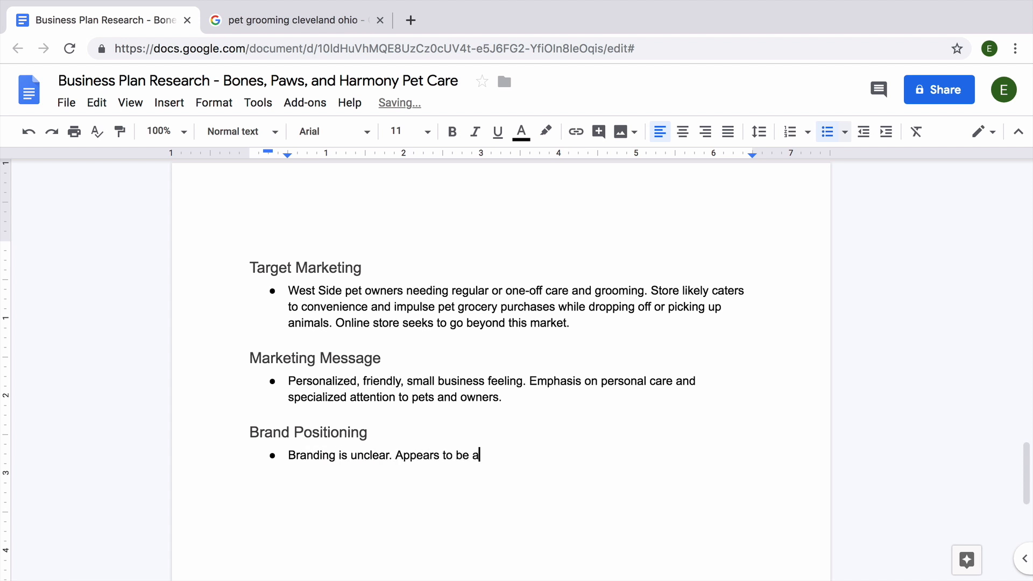
{"action": "type", "text": "small business that offers"}
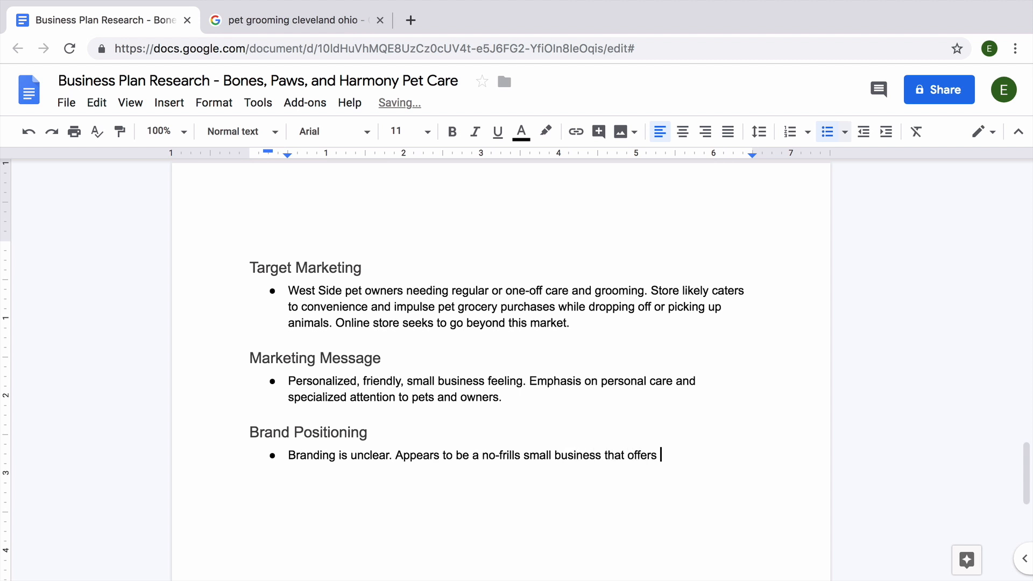
{"action": "type", "text": " straightforward professional pet care services."}
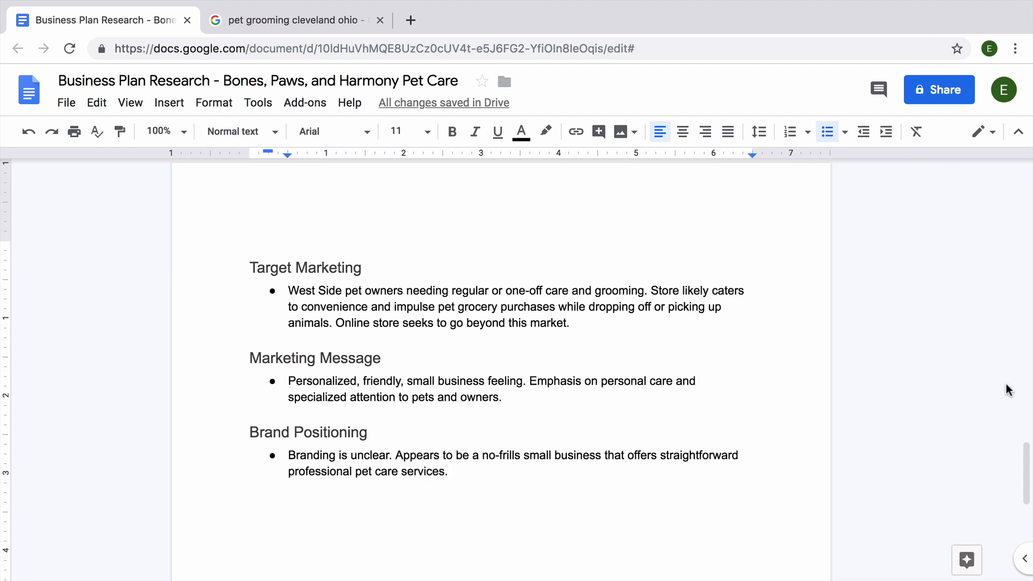
Step: Below the Sunday hours, add bullets: owner operated, owners are primary employees, ten years in business
{"action": "left_click_drag", "start_coordinate": [1025, 468], "coordinate": [1014, 395]}
{"action": "left_click", "coordinate": [537, 351]}
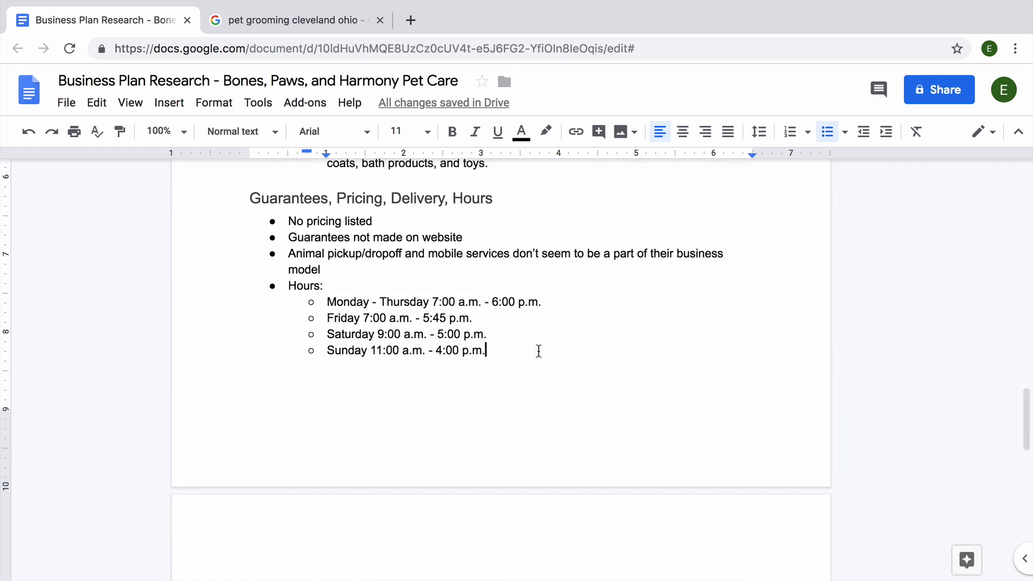
{"action": "key", "text": "Return"}
{"action": "key", "text": "Return"}
{"action": "key", "text": "Return"}
{"action": "left_click", "coordinate": [827, 131]}
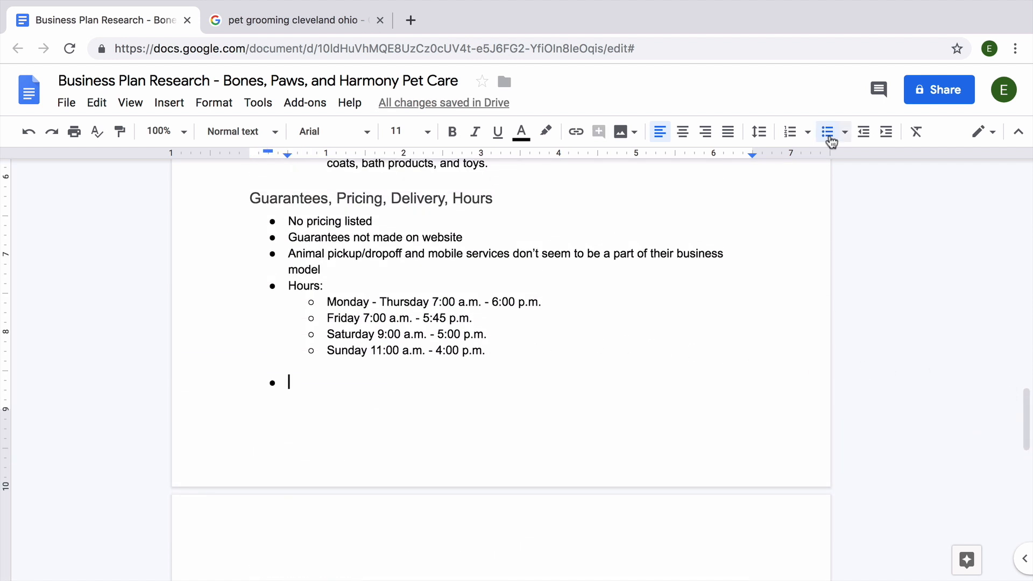
{"action": "type", "text": "Small business that is owner operated."}
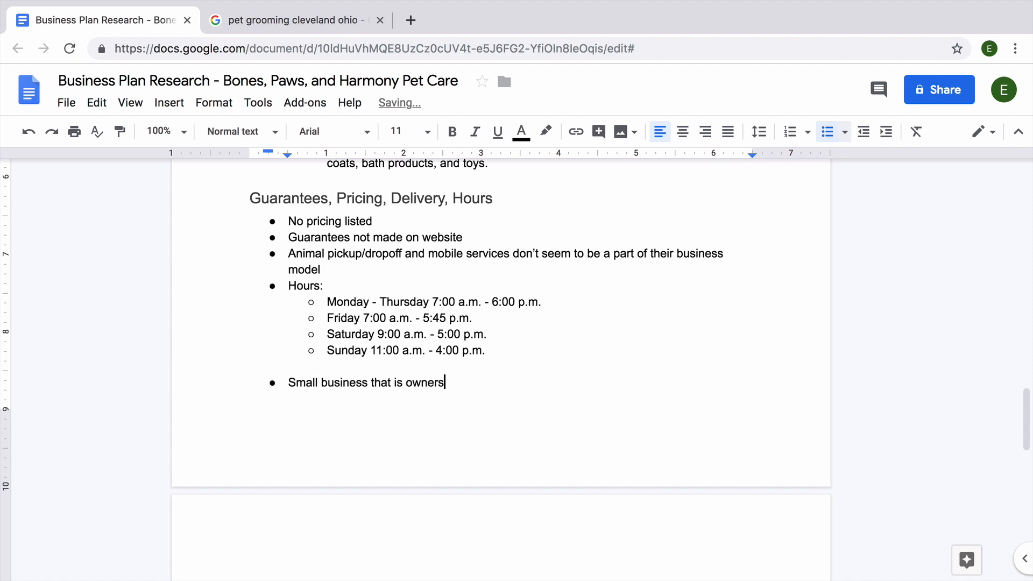
{"action": "key", "text": "Return"}
{"action": "type", "text": "Seems that o"}
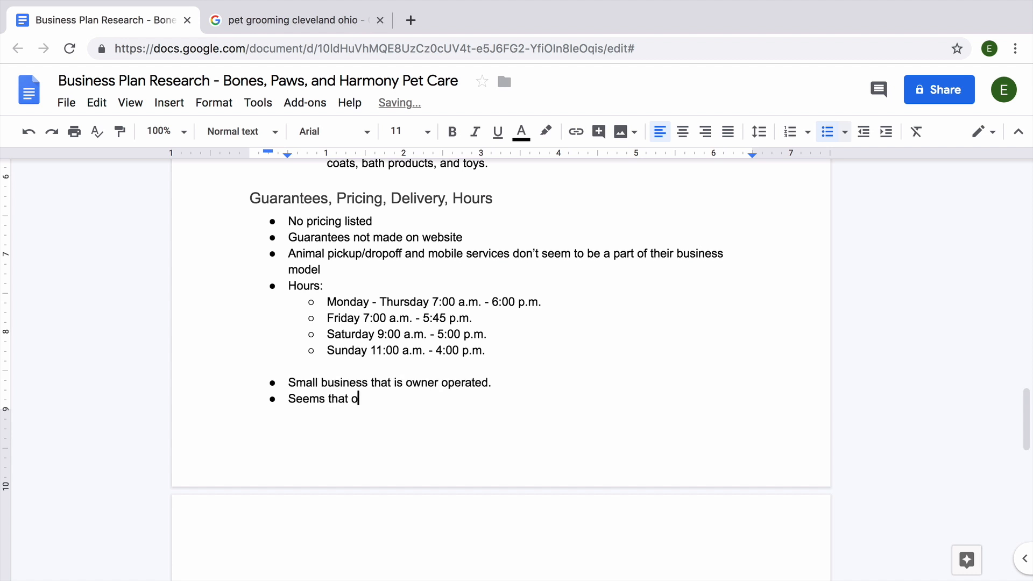
{"action": "type", "text": "wners are primary employees."}
{"action": "key", "text": "Return"}
{"action": "type", "text": "Re"}
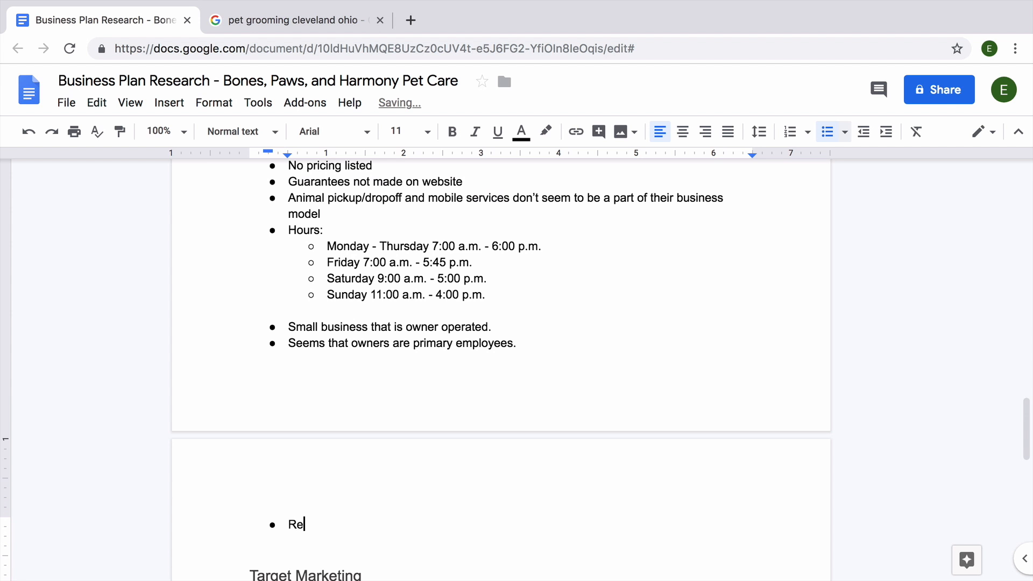
{"action": "type", "text": "cently celebrated ten years in business."}
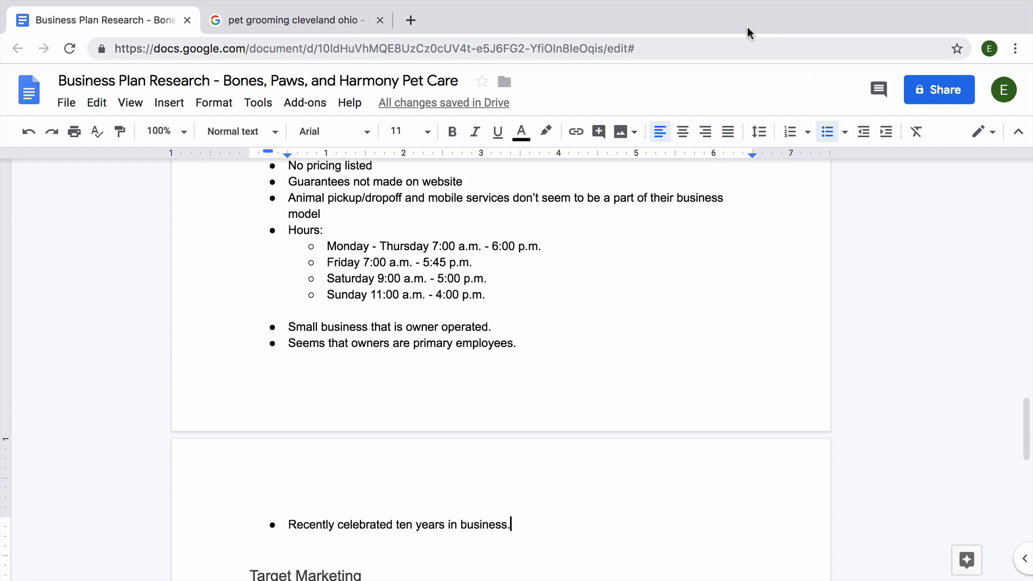
Step: Return to the 'pet grooming cleveland ohio' results and scroll to groomers like Style Mutt and Pampered Pets
{"action": "left_click", "coordinate": [346, 20]}
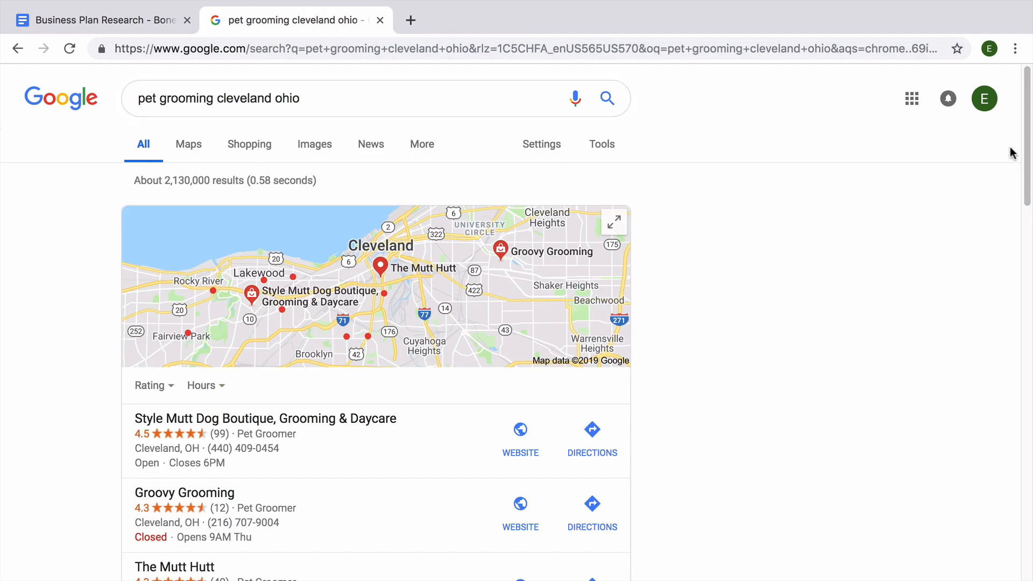
{"action": "left_click_drag", "start_coordinate": [1027, 150], "coordinate": [1027, 308]}
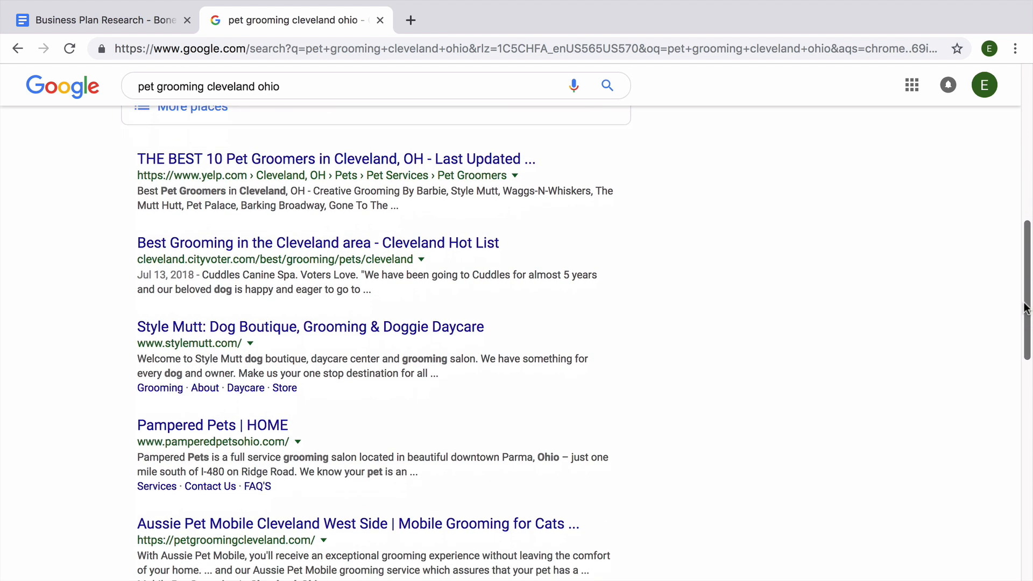
{"action": "left_click_drag", "start_coordinate": [1027, 308], "coordinate": [1026, 352]}
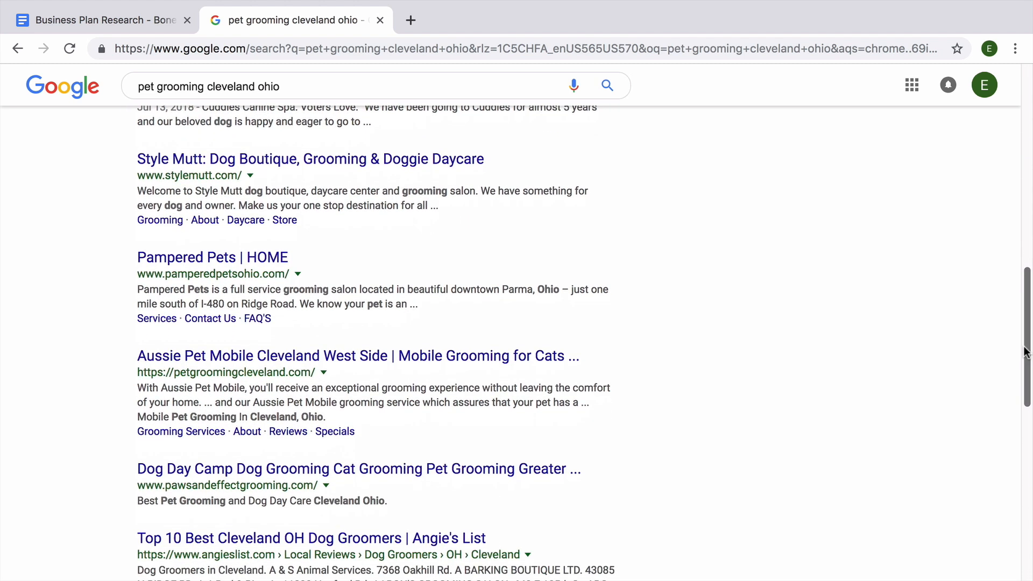